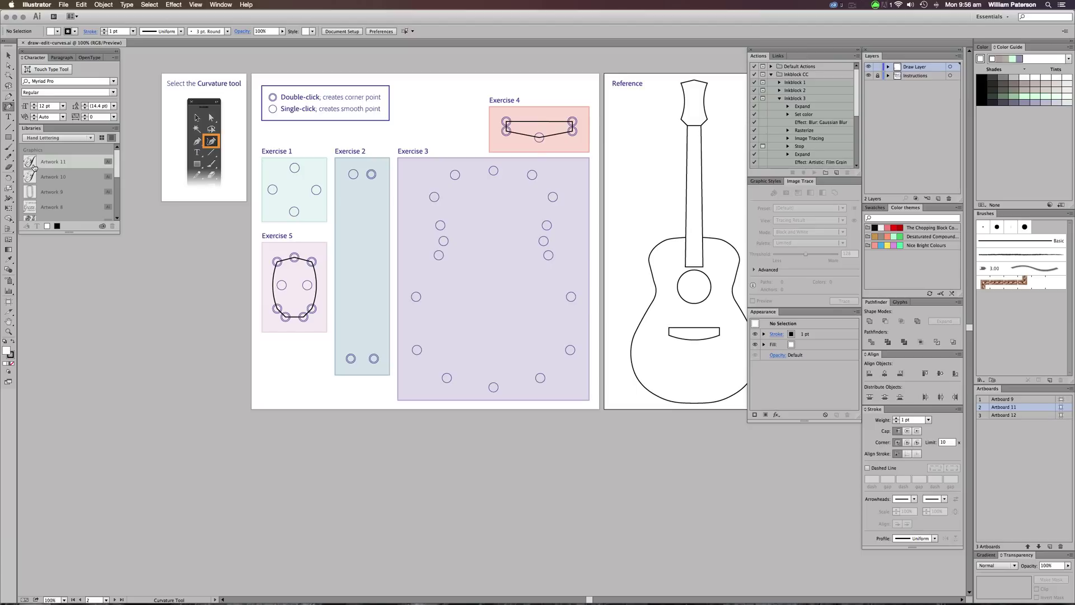
- Place the Artwork 11 flourish from the library, then undo it and a stray anchor point
{"action": "left_click_drag", "start_coordinate": [33, 167], "coordinate": [347, 236]}
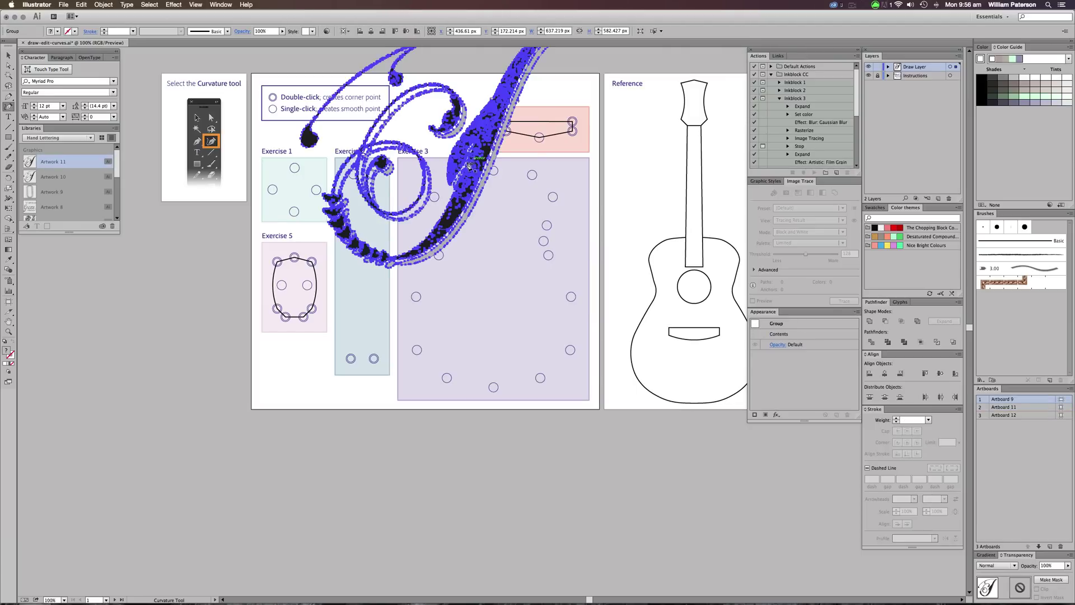
{"action": "left_click", "coordinate": [463, 79]}
{"action": "key", "text": "ctrl+z"}
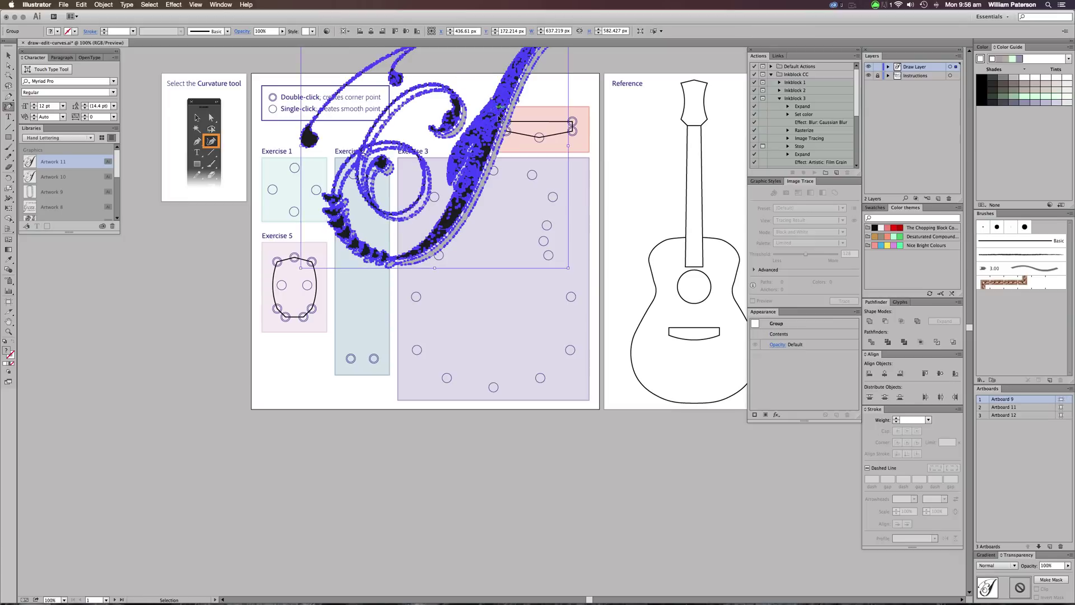
{"action": "key", "text": "ctrl+z"}
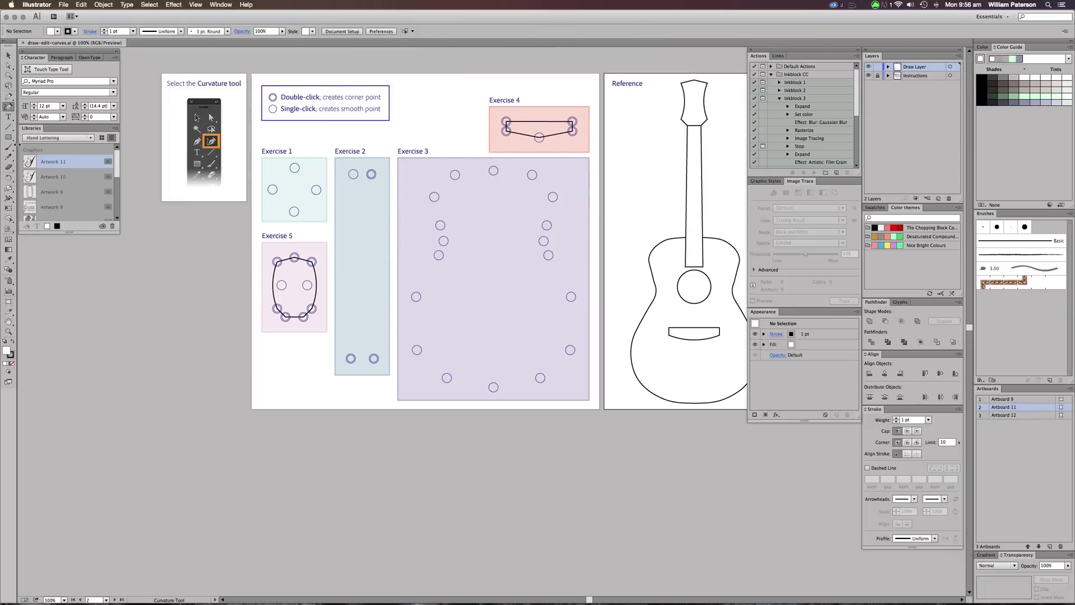
- Make Artboard 9 active and zoom in on the exercises to 150%
{"action": "key", "text": "v"}
{"action": "left_click", "coordinate": [323, 138]}
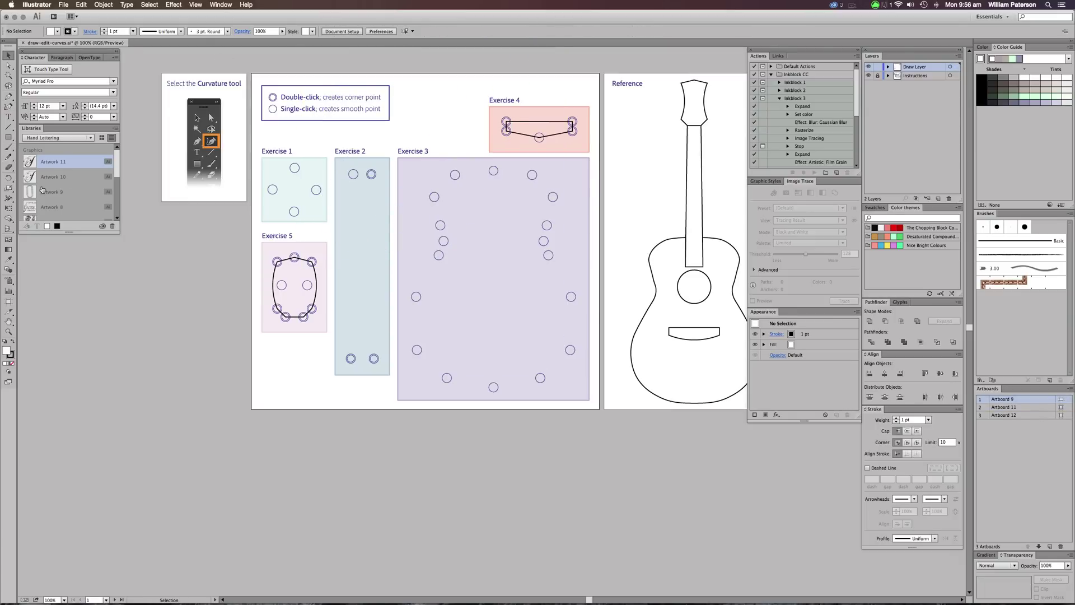
{"action": "scroll", "coordinate": [72, 192], "scroll_direction": "down", "scroll_amount": 5}
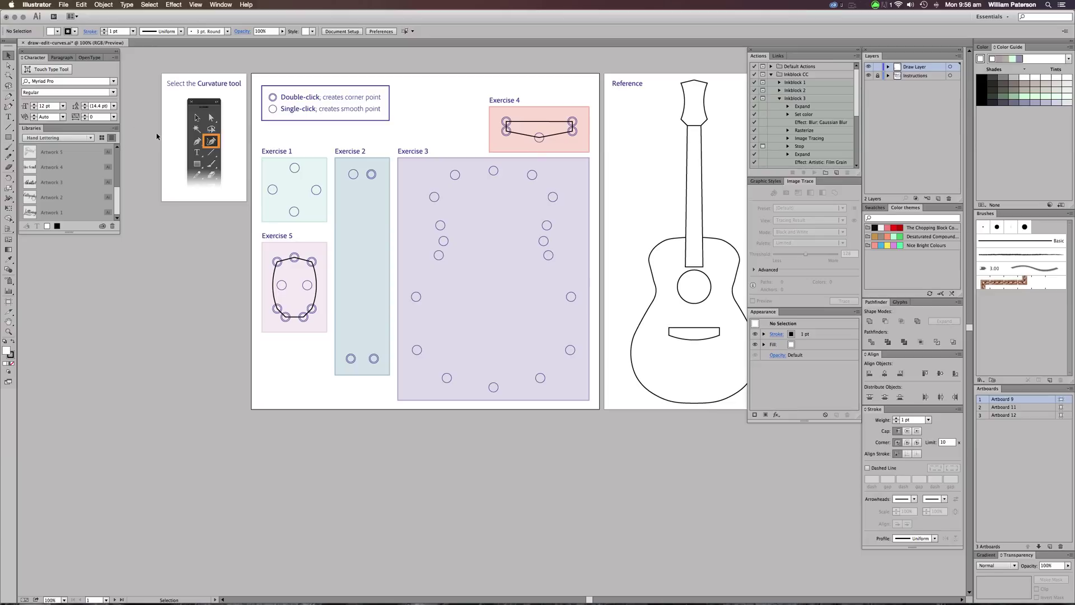
{"action": "key", "text": "super+equal"}
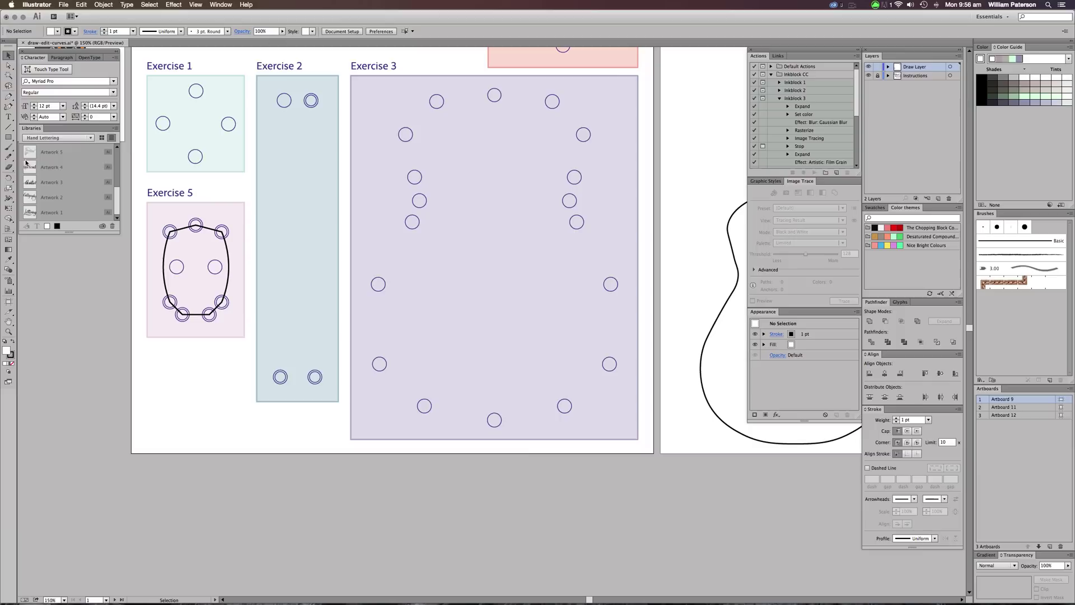
- Compare the Curvature tool with the Pen tool, ending with the Curvature tool active
{"action": "left_click", "coordinate": [9, 107]}
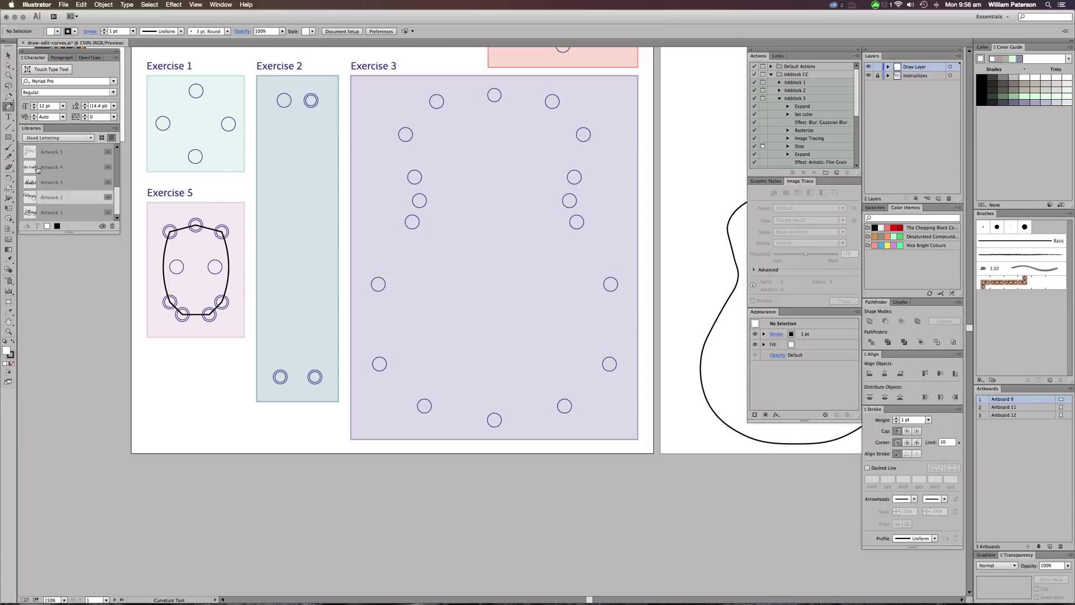
{"action": "left_click", "coordinate": [9, 96]}
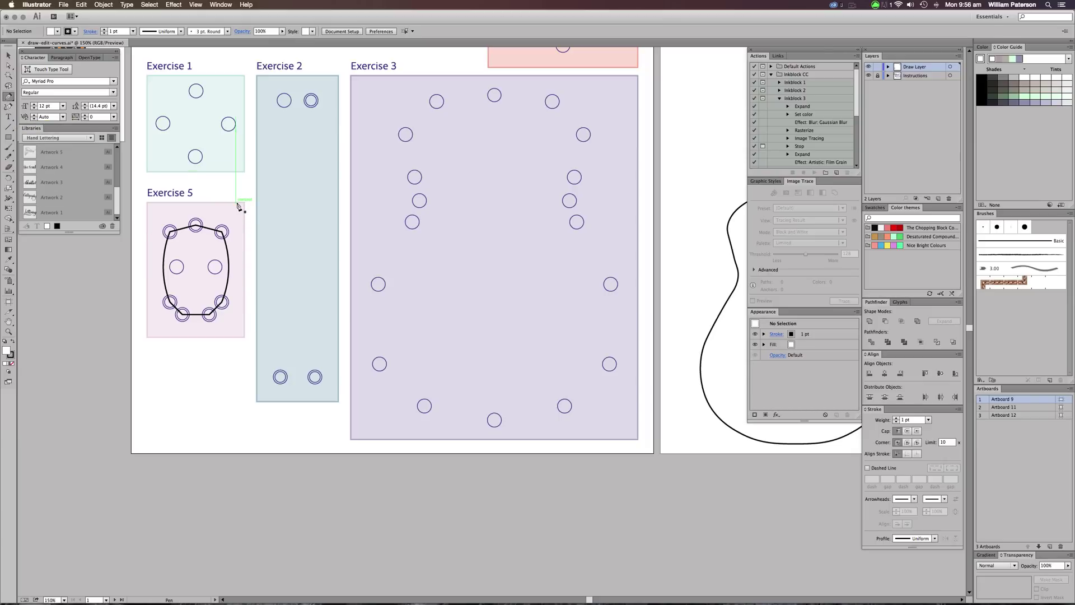
{"action": "key", "text": "shift+grave"}
{"action": "left_click_drag", "start_coordinate": [325, 171], "coordinate": [447, 263]}
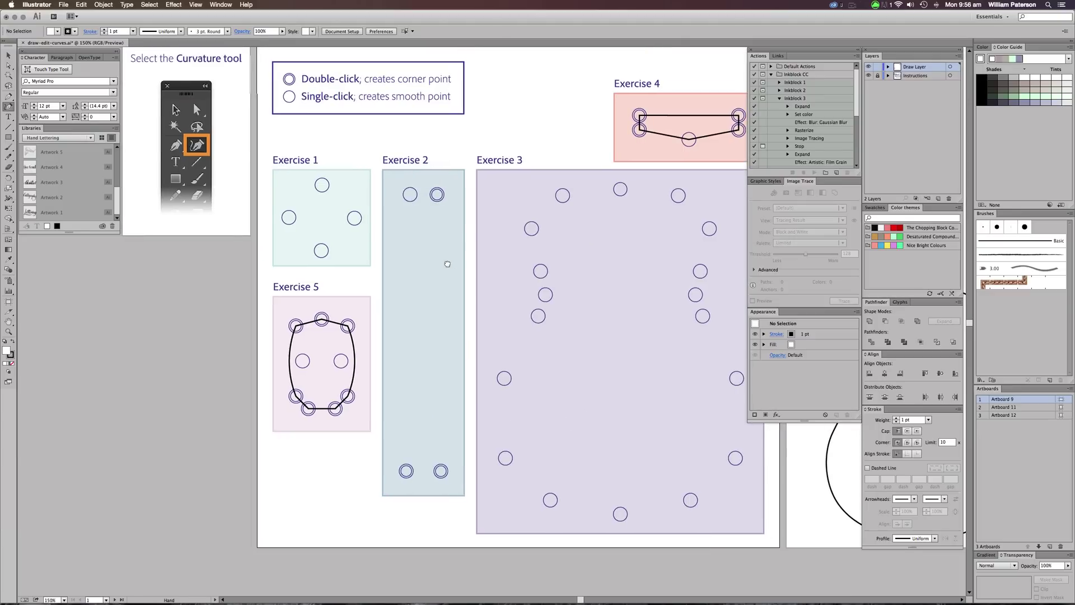
{"action": "left_click", "coordinate": [221, 4]}
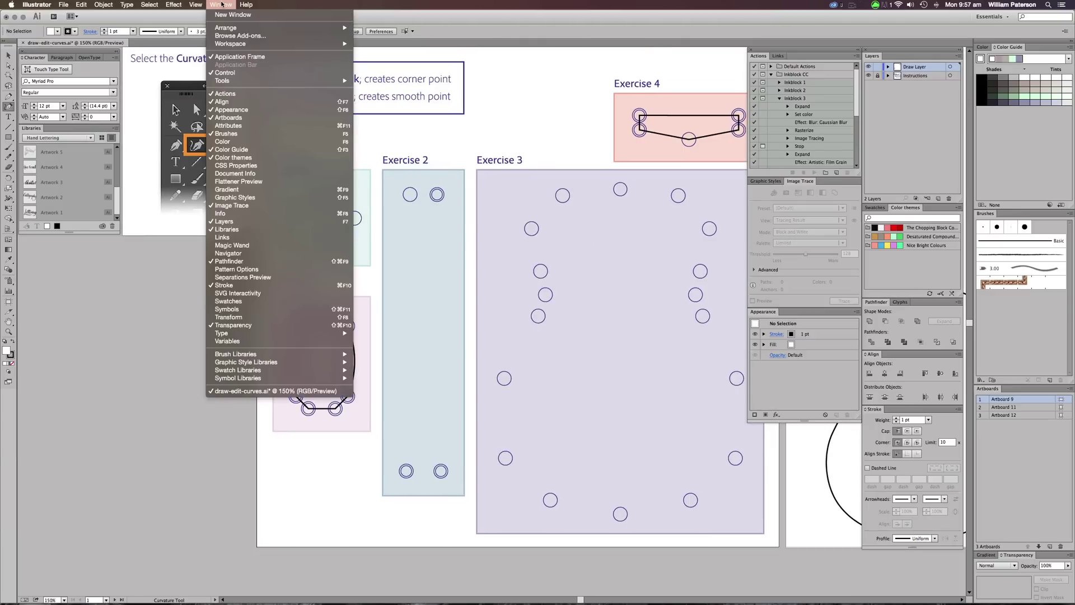
{"action": "mouse_move", "coordinate": [247, 4]}
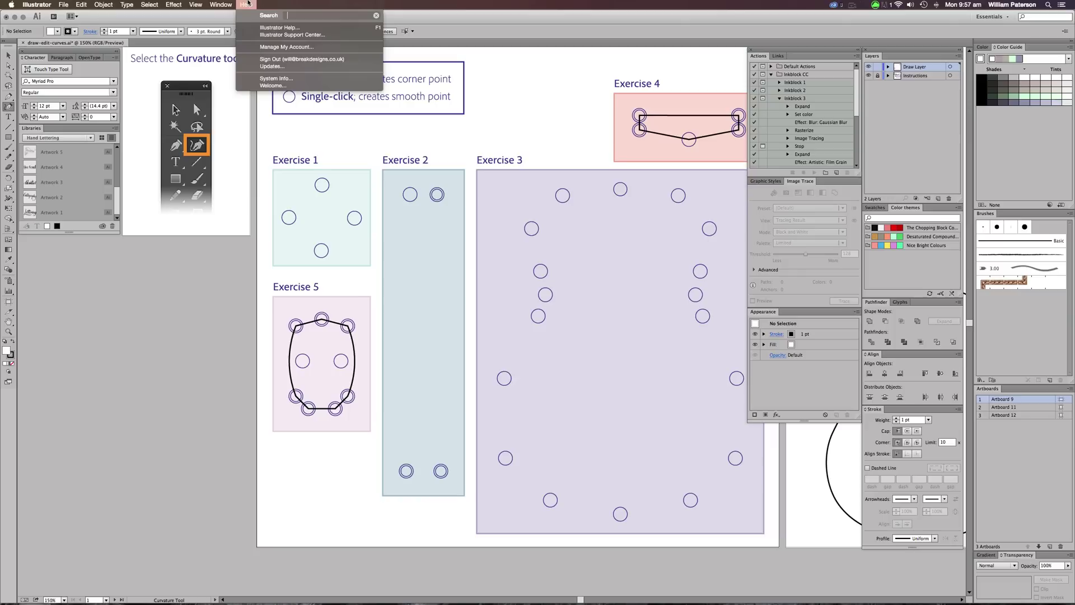
{"action": "left_click", "coordinate": [275, 85]}
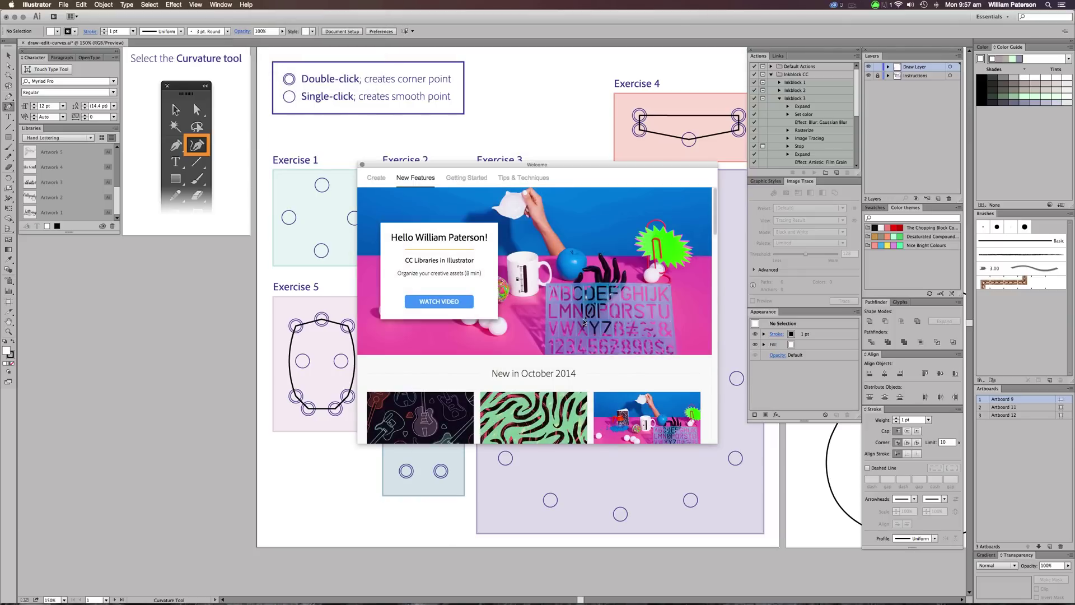
{"action": "scroll", "coordinate": [584, 322], "scroll_direction": "down", "scroll_amount": 4}
{"action": "left_click", "coordinate": [417, 368]}
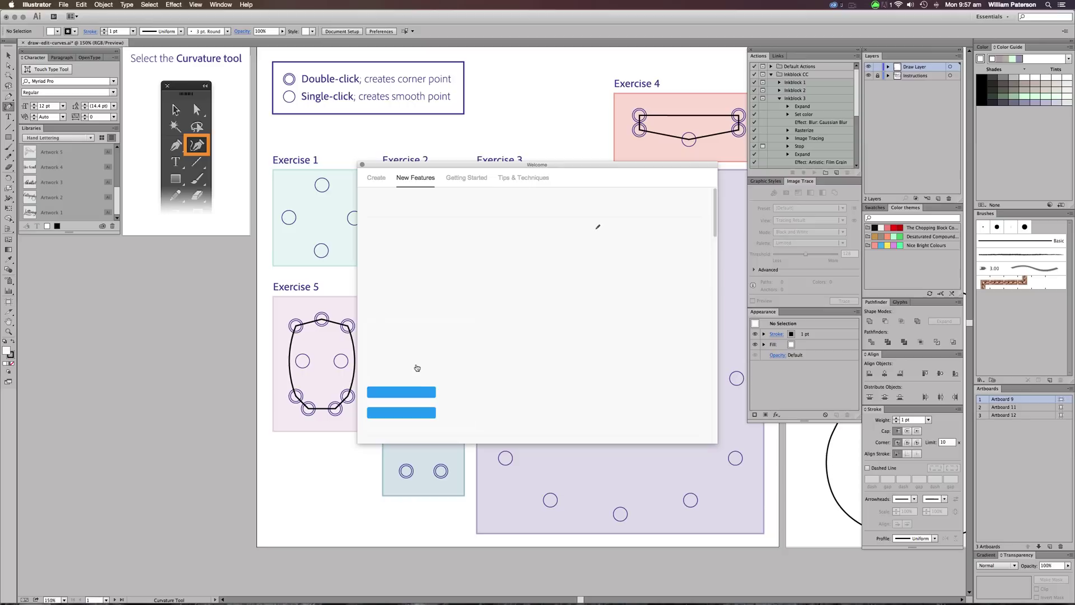
{"action": "scroll", "coordinate": [599, 386], "scroll_direction": "down", "scroll_amount": 2}
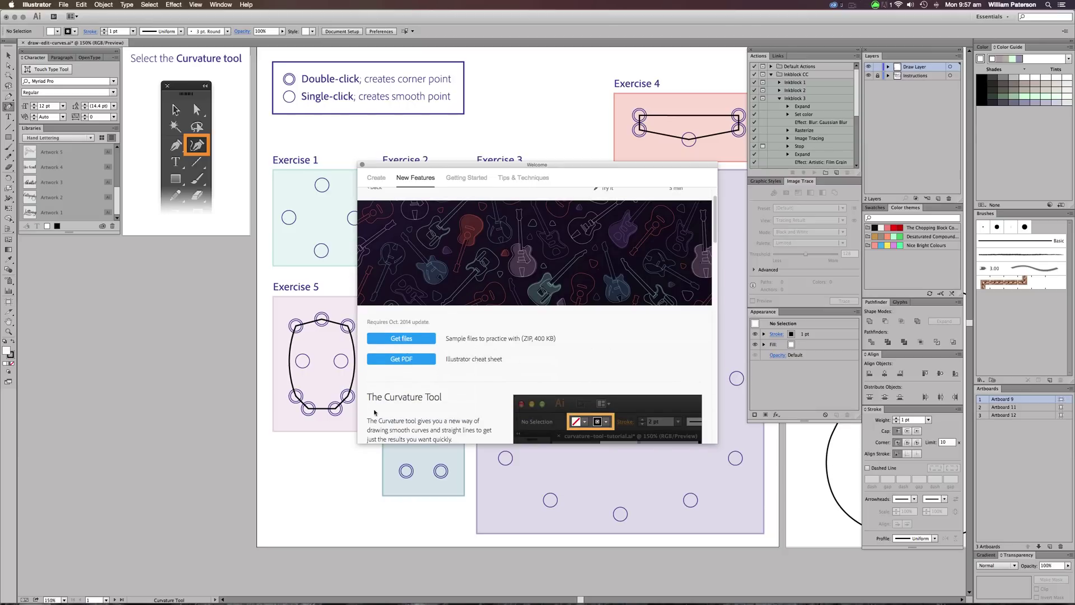
{"action": "left_click", "coordinate": [200, 469]}
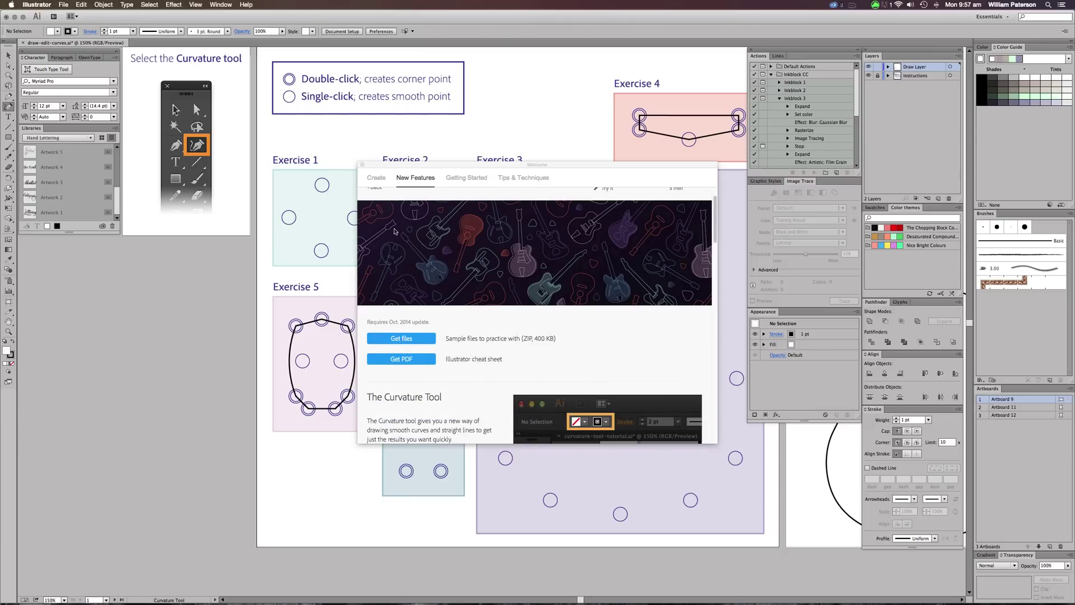
{"action": "left_click", "coordinate": [362, 164]}
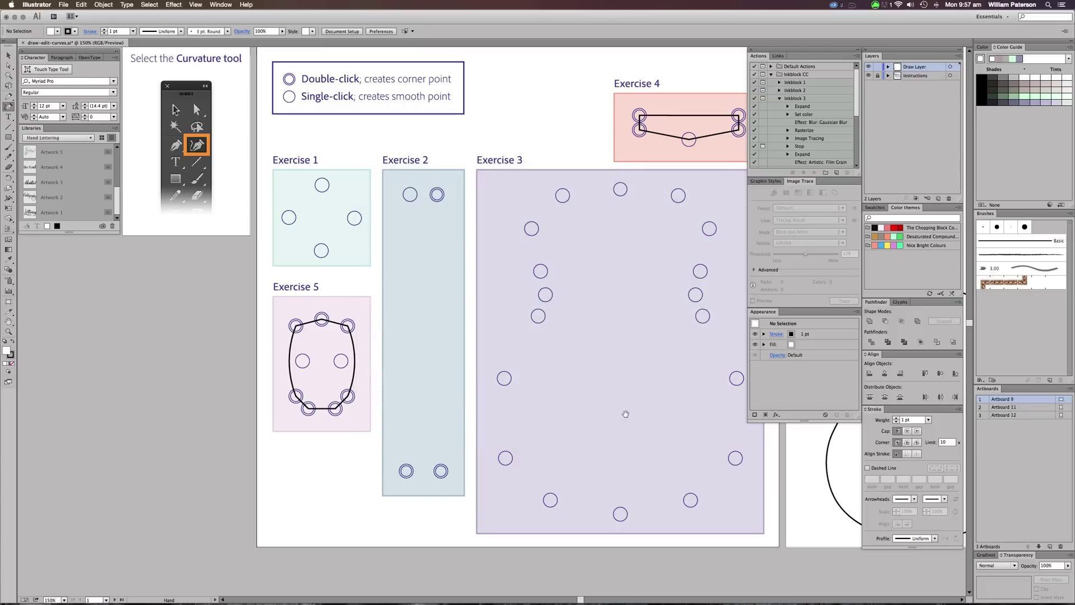
- Draw a closed circle through Exercise 1's top, right, bottom and left guide points
{"action": "left_click_drag", "start_coordinate": [405, 290], "coordinate": [521, 299]}
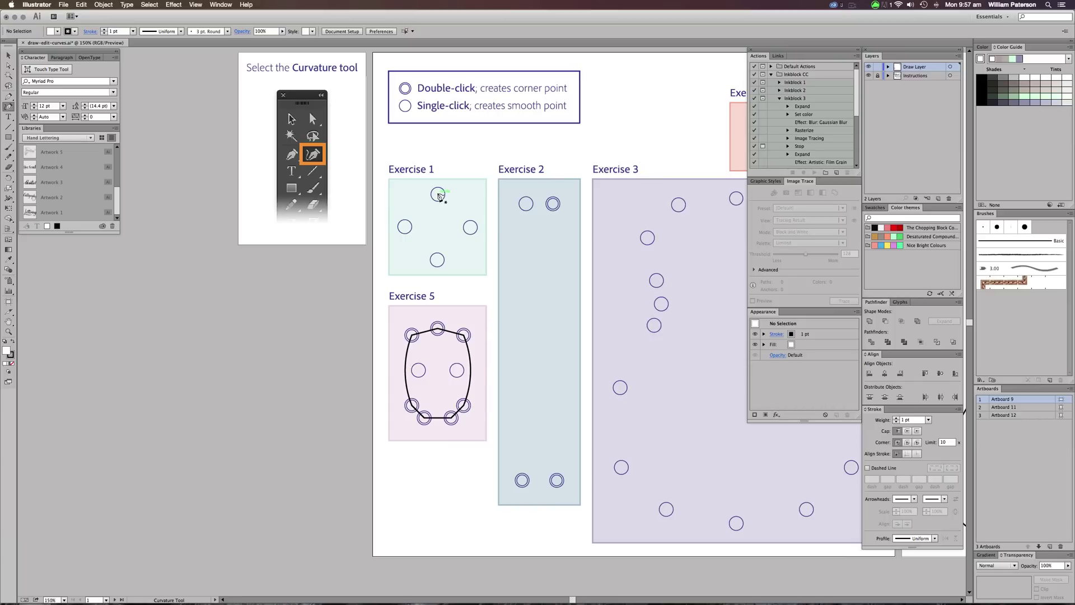
{"action": "left_click", "coordinate": [204, 5]}
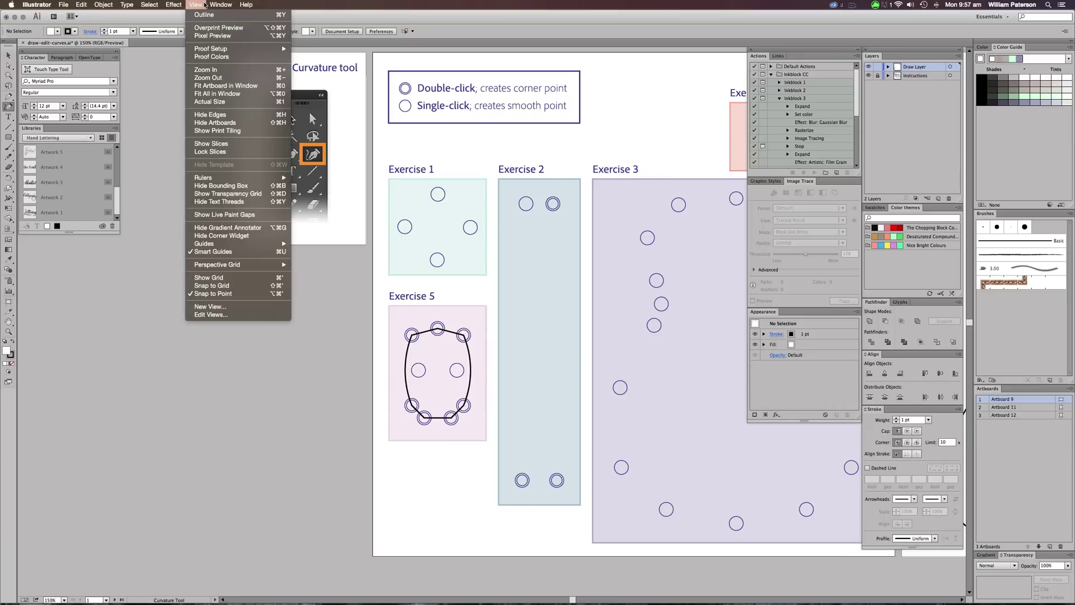
{"action": "left_click", "coordinate": [383, 295]}
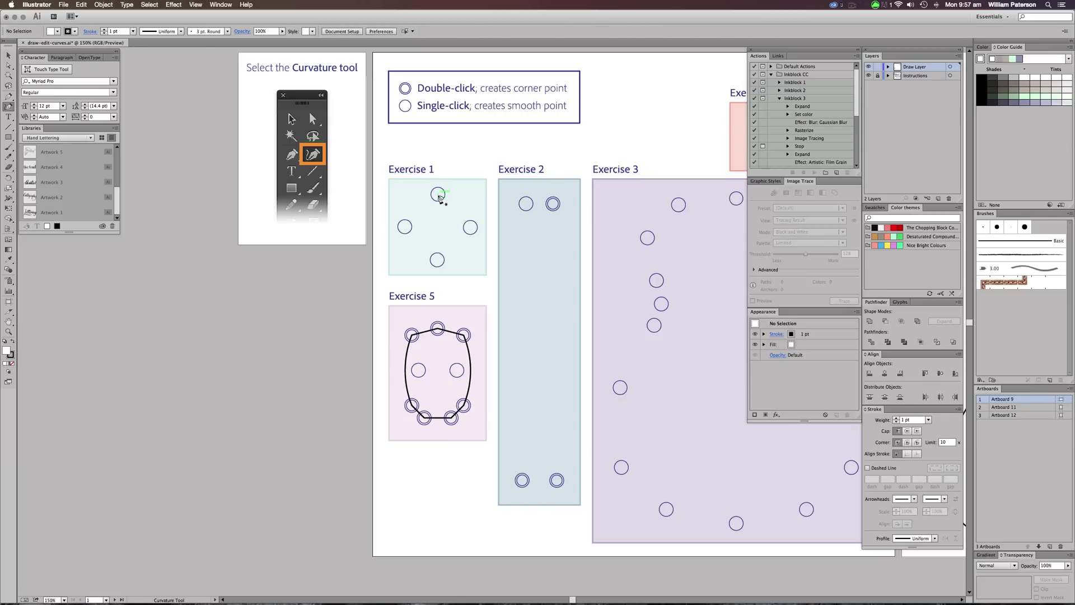
{"action": "left_click", "coordinate": [438, 194]}
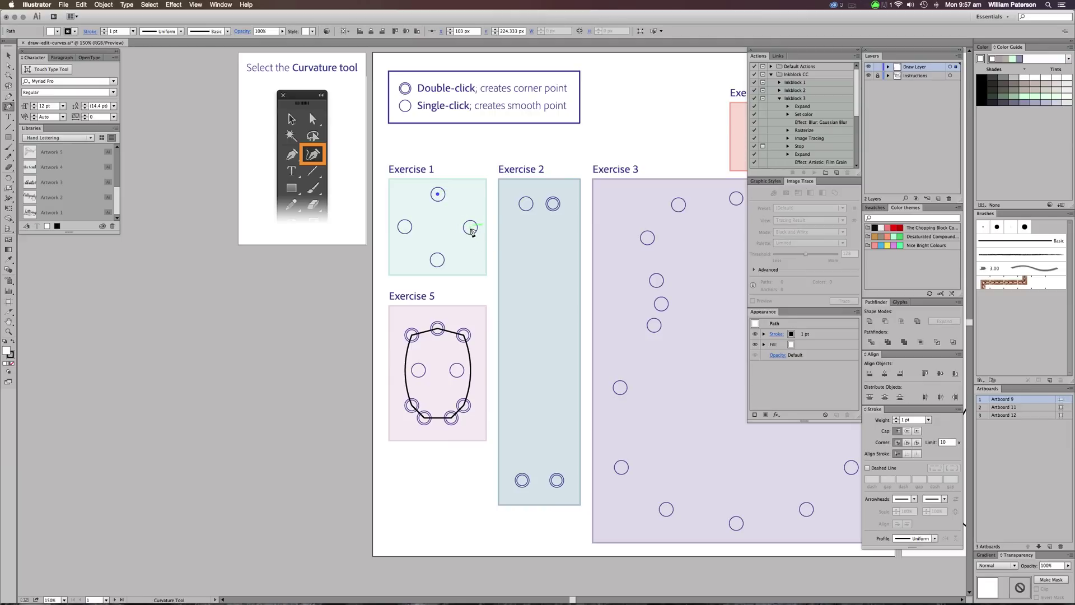
{"action": "left_click", "coordinate": [470, 228]}
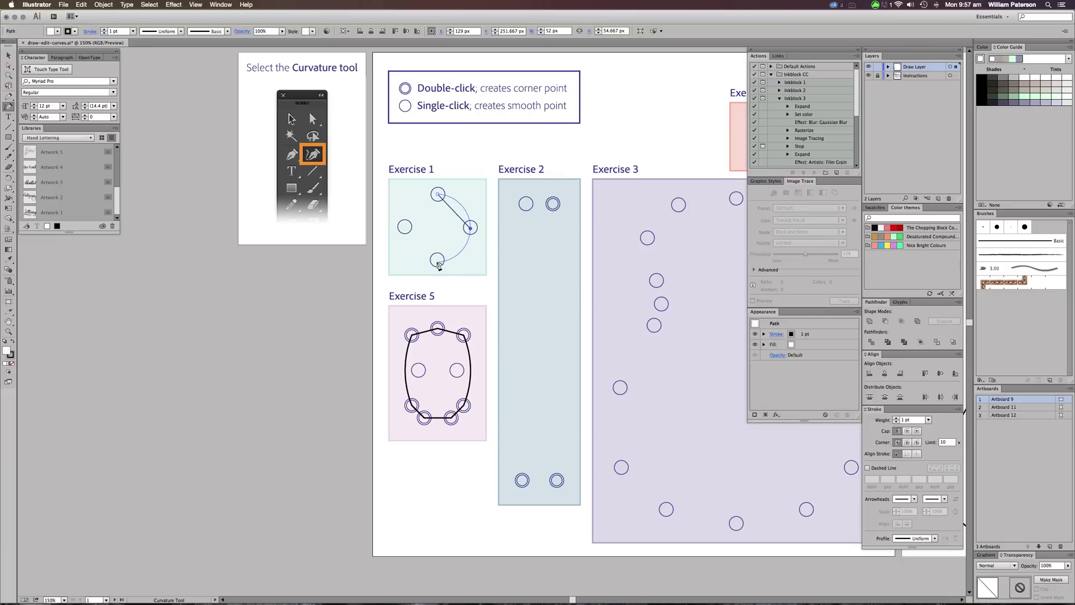
{"action": "left_click", "coordinate": [437, 261]}
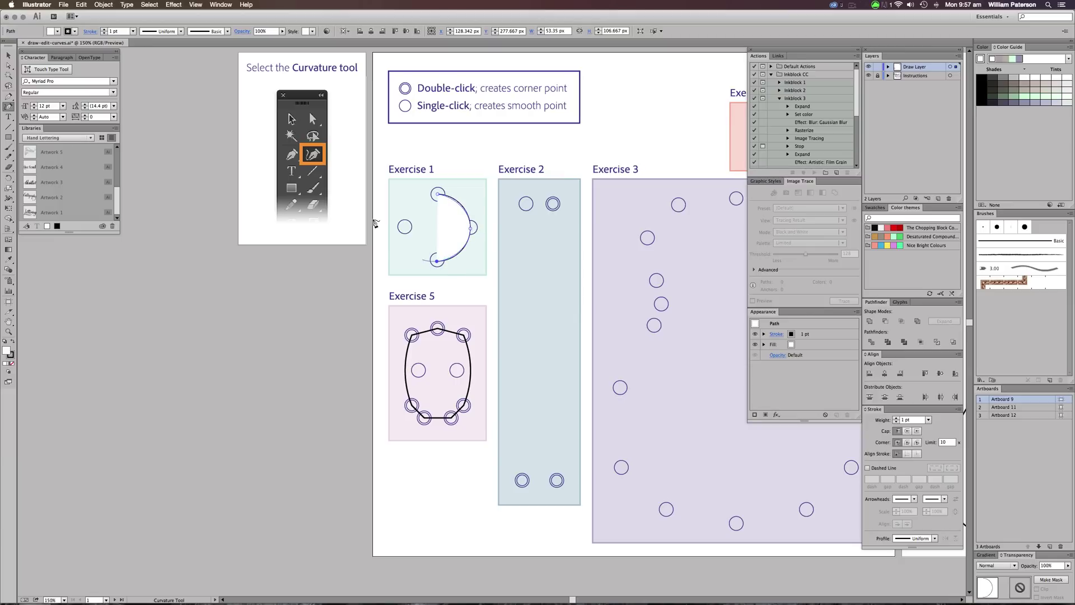
{"action": "left_click", "coordinate": [406, 228]}
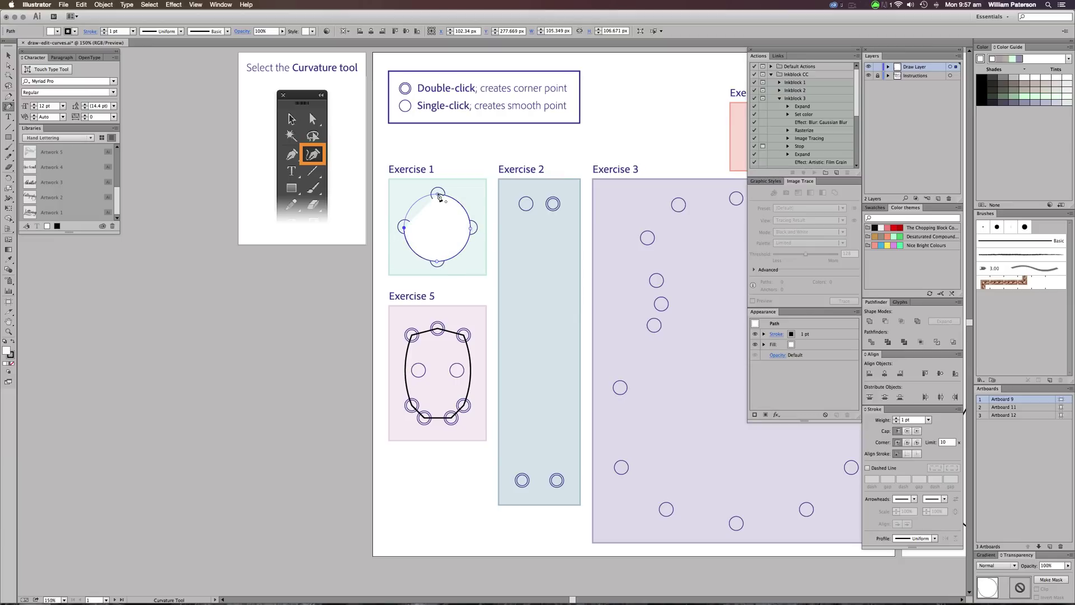
{"action": "left_click", "coordinate": [438, 195]}
{"action": "left_click", "coordinate": [525, 209], "text": "super"}
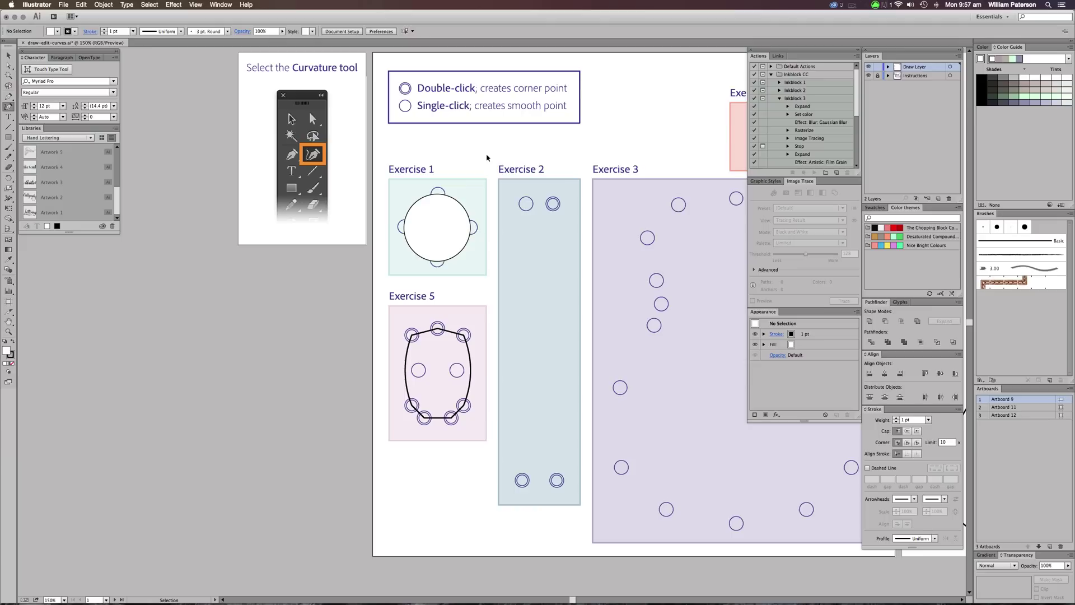
- Set the Exercise 1 circle's fill to None
{"action": "left_click", "coordinate": [447, 216], "text": "super"}
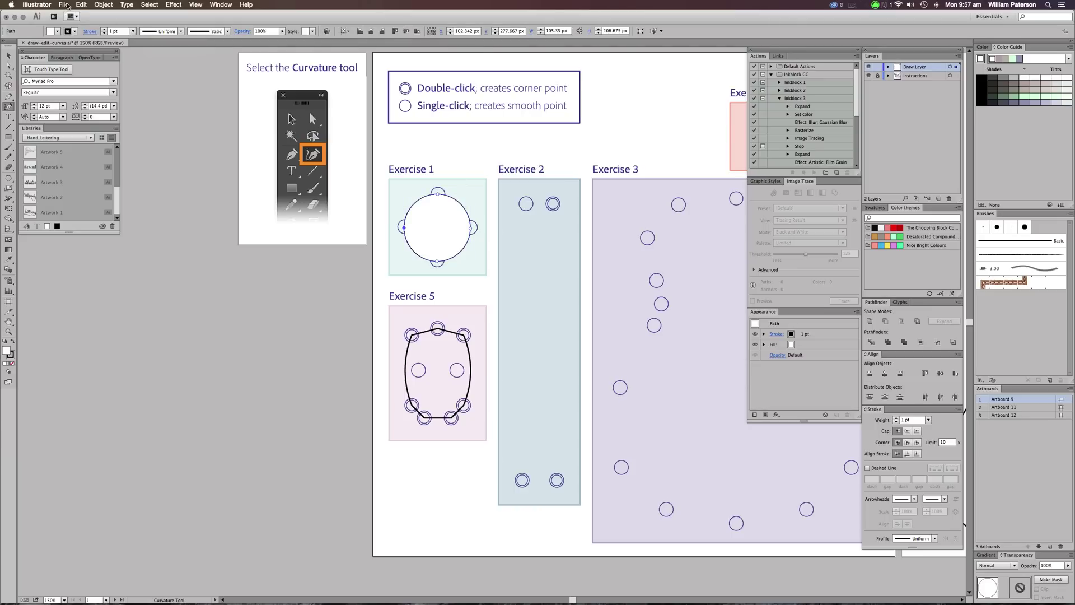
{"action": "left_click", "coordinate": [58, 30]}
{"action": "left_click", "coordinate": [6, 45]}
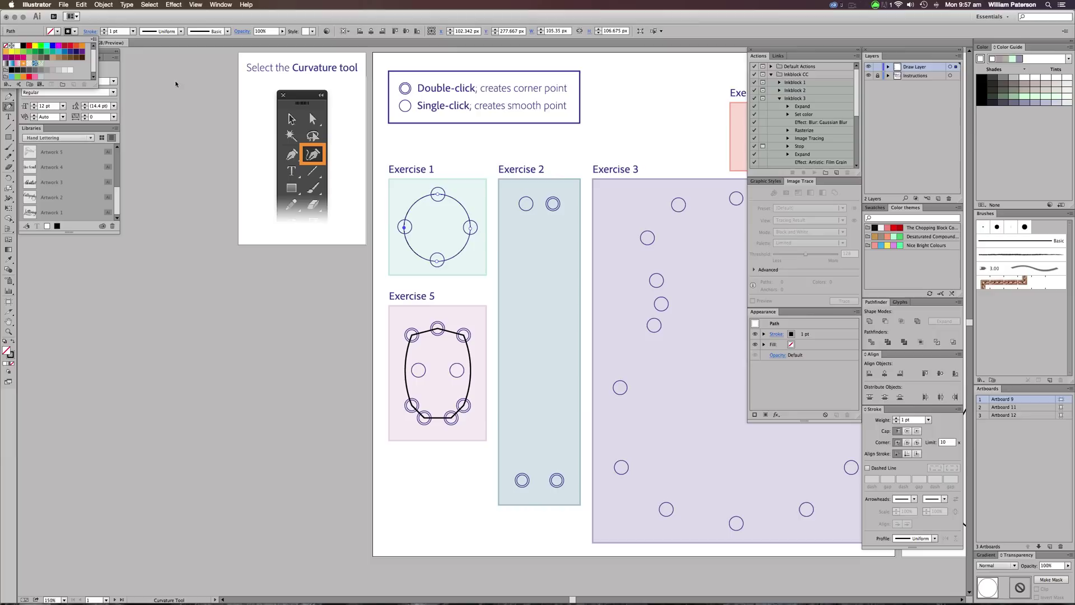
{"action": "left_click", "coordinate": [229, 85]}
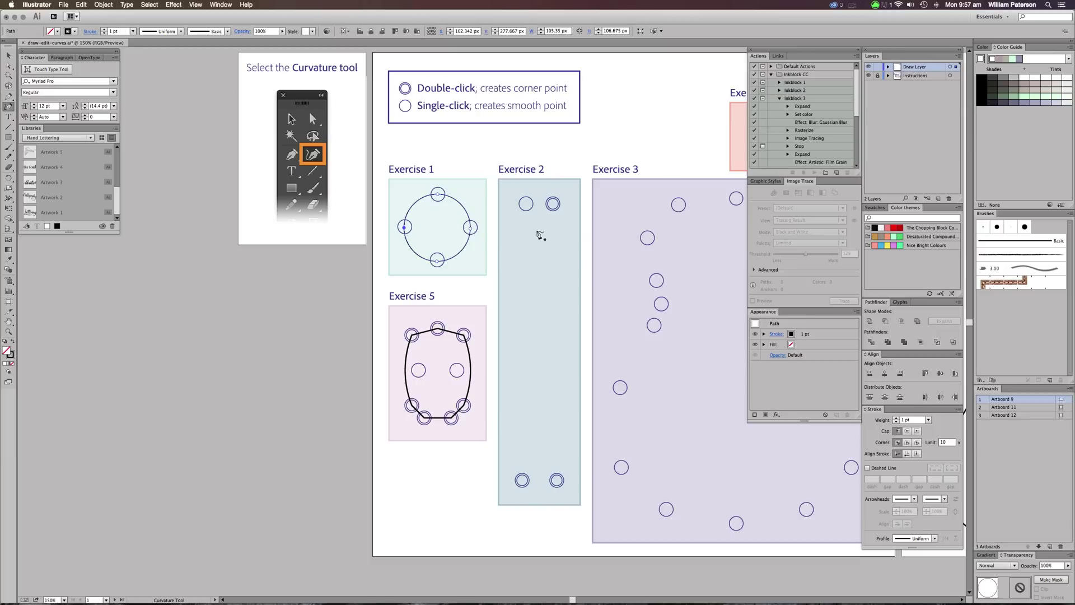
{"action": "left_click_drag", "start_coordinate": [552, 288], "coordinate": [342, 258]}
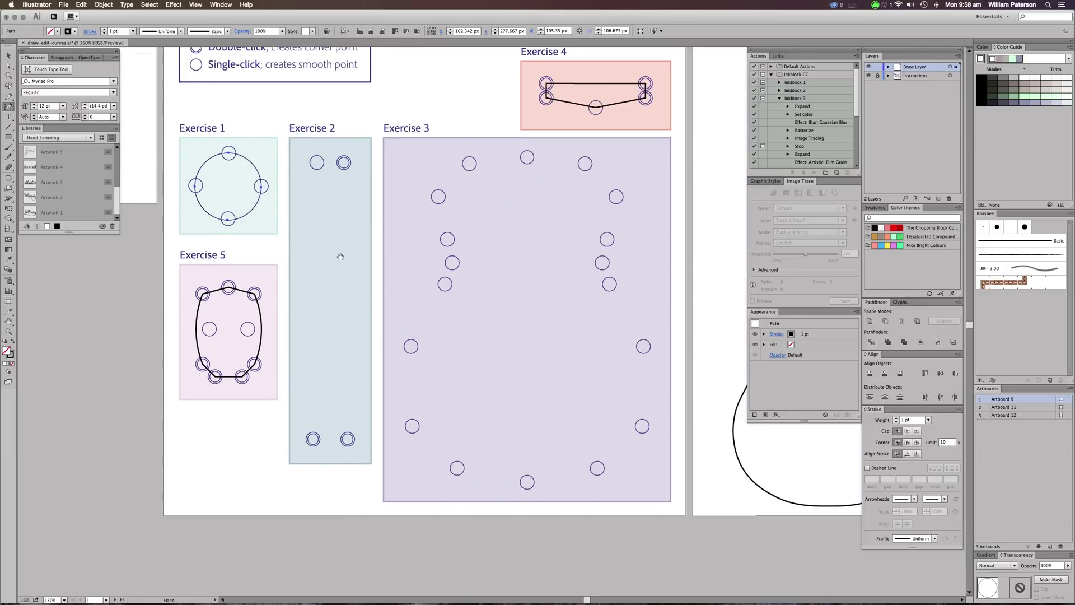
{"action": "left_click_drag", "start_coordinate": [351, 204], "coordinate": [319, 208]}
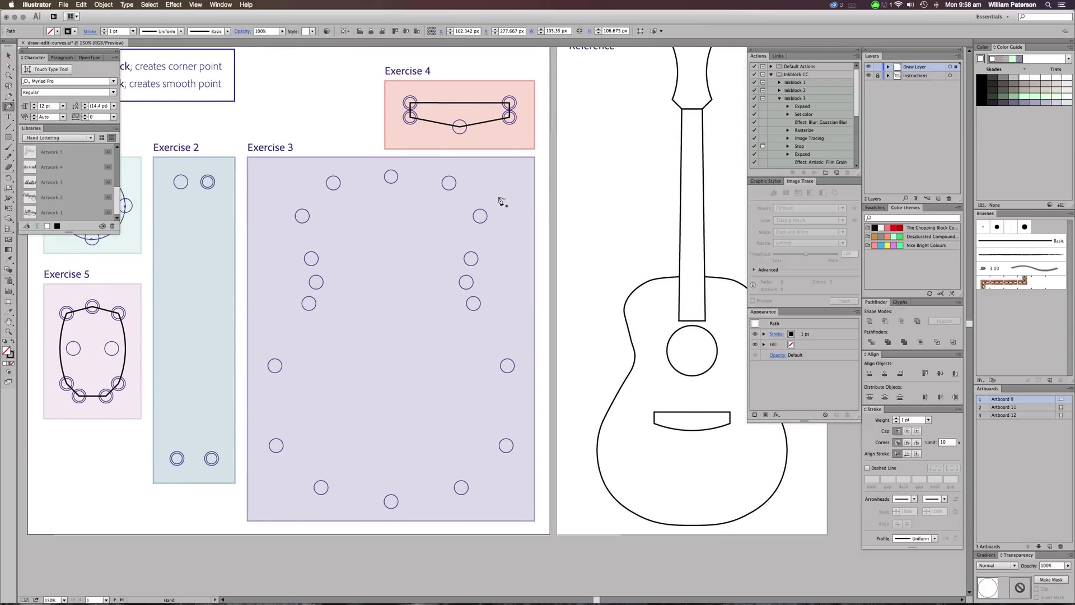
{"action": "left_click_drag", "start_coordinate": [303, 252], "coordinate": [378, 351]}
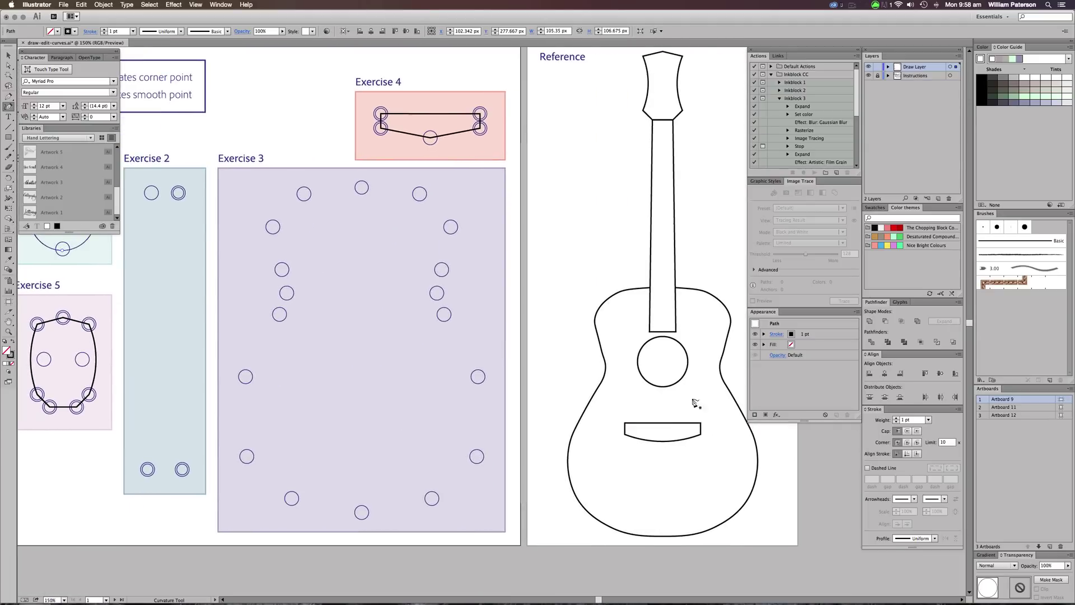
{"action": "scroll", "coordinate": [591, 369], "scroll_direction": "left", "scroll_amount": 4}
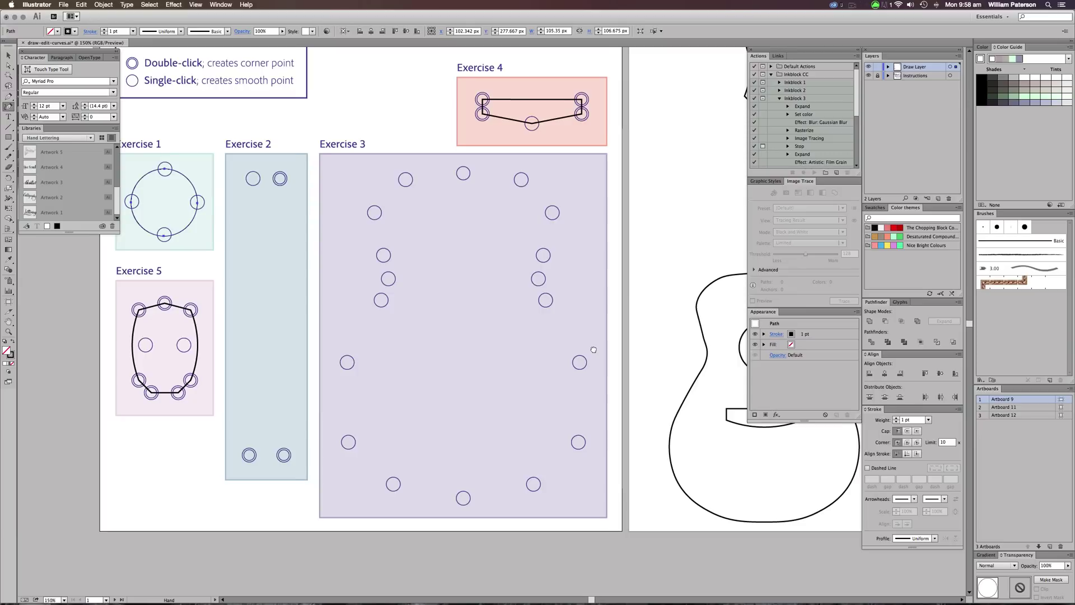
- Trace Exercise 3's guitar outline up the left side, across the top, and down to the right waist
{"action": "left_click", "coordinate": [350, 363]}
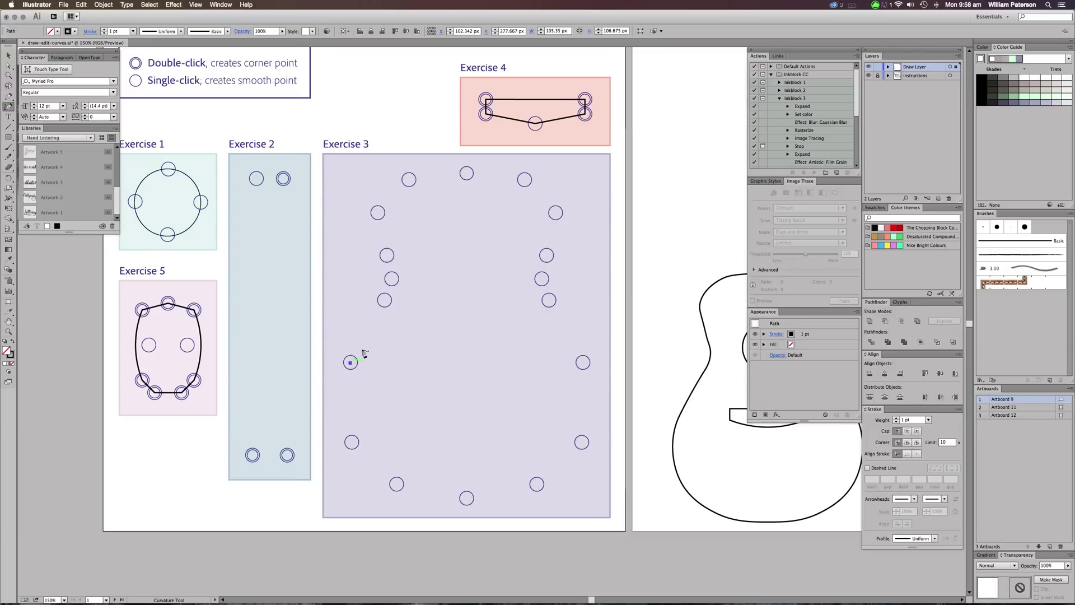
{"action": "left_click", "coordinate": [384, 300]}
{"action": "left_click", "coordinate": [392, 278]}
{"action": "left_click", "coordinate": [387, 255]}
{"action": "left_click", "coordinate": [377, 213]}
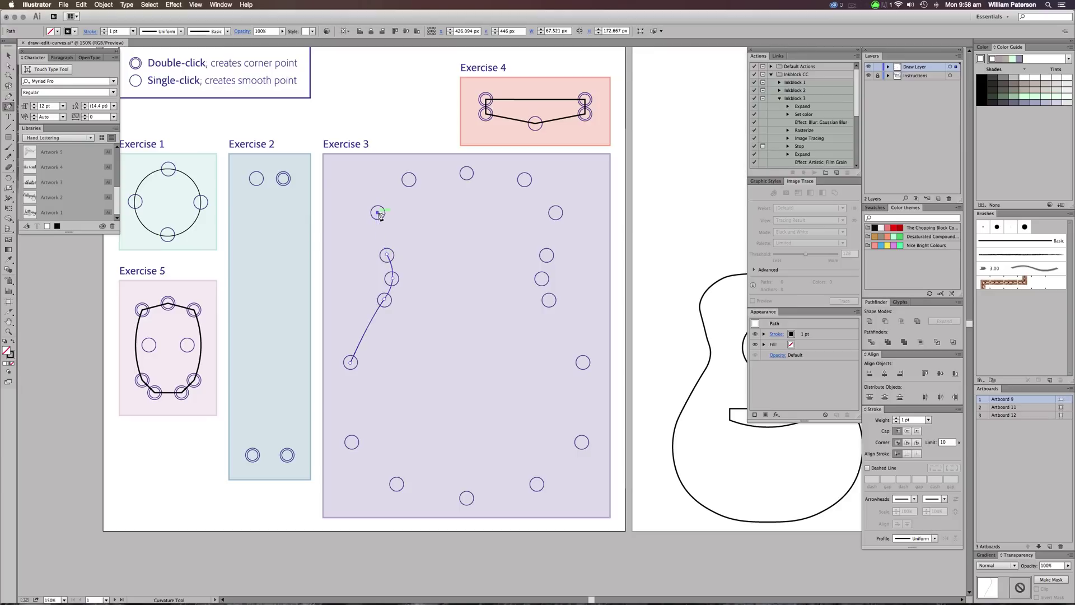
{"action": "left_click", "coordinate": [409, 179]}
{"action": "left_click", "coordinate": [467, 174]}
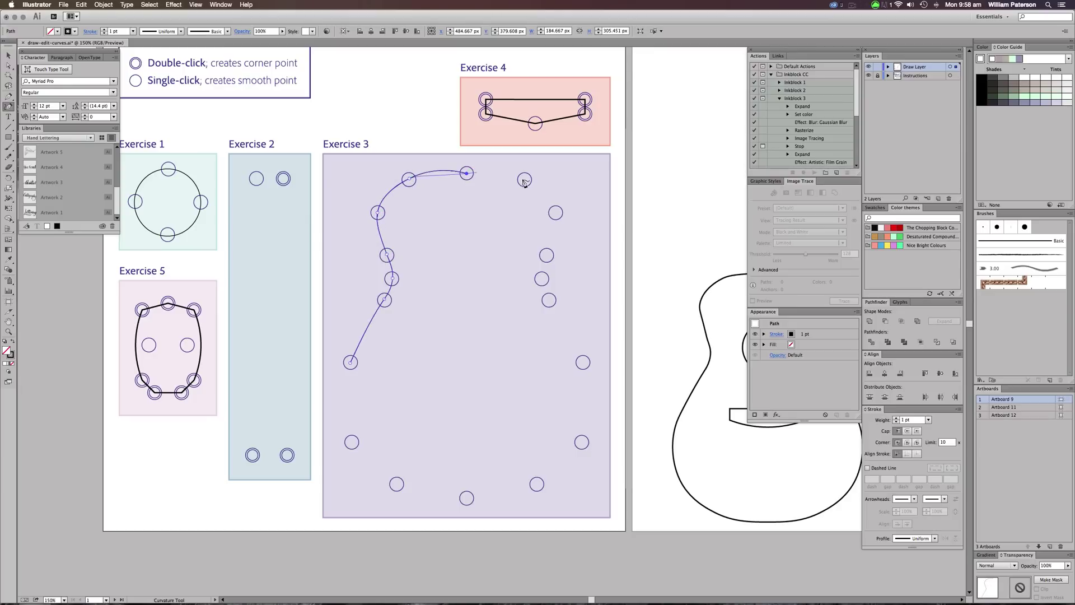
{"action": "left_click", "coordinate": [526, 181]}
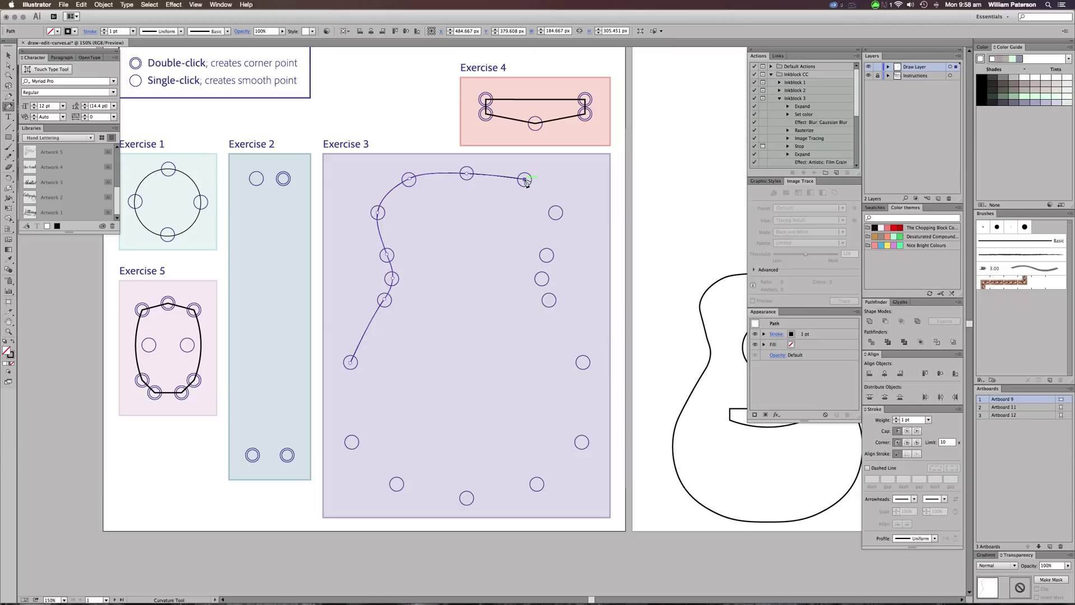
{"action": "left_click", "coordinate": [557, 214]}
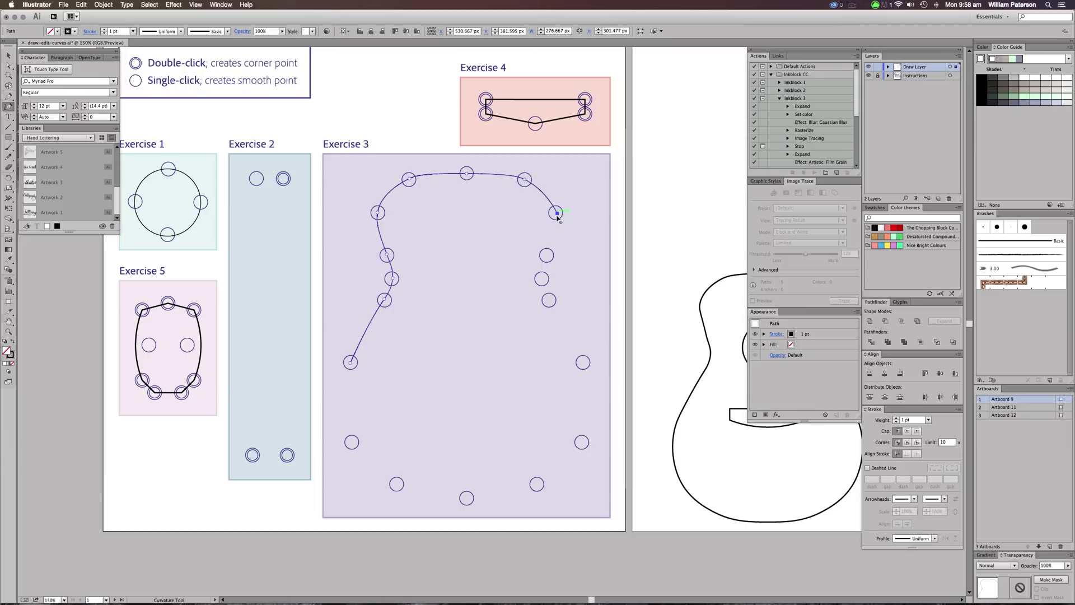
{"action": "left_click", "coordinate": [548, 256]}
{"action": "left_click", "coordinate": [543, 280]}
- Continue the outline down the right side and along the bottom, closing it at the starting circle
{"action": "left_click", "coordinate": [550, 301]}
{"action": "left_click", "coordinate": [583, 363]}
{"action": "left_click", "coordinate": [583, 443]}
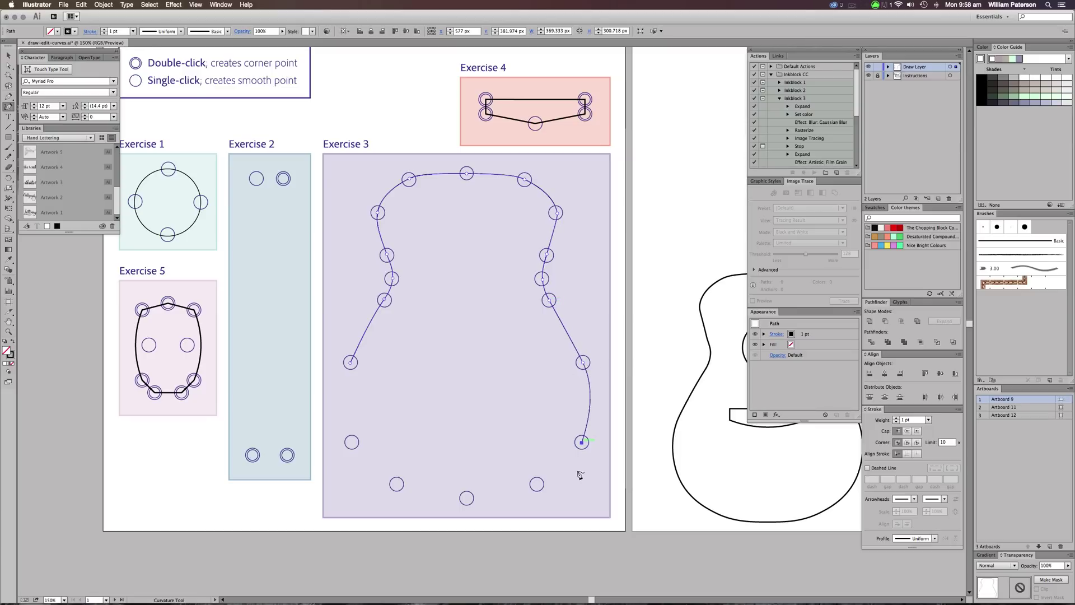
{"action": "left_click", "coordinate": [538, 485]}
{"action": "left_click", "coordinate": [467, 499]}
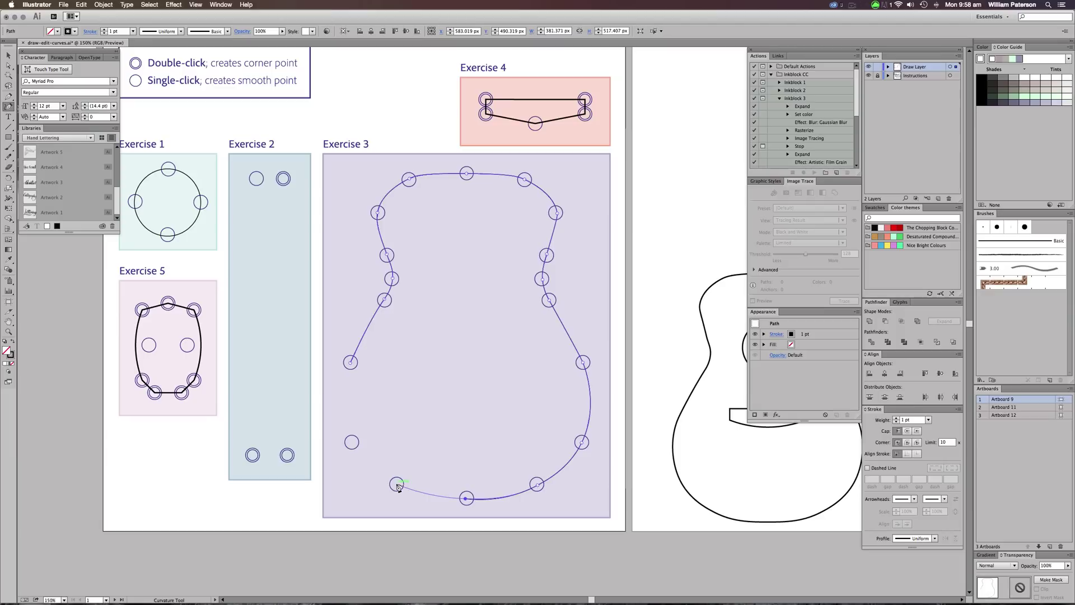
{"action": "left_click", "coordinate": [397, 485]}
{"action": "left_click", "coordinate": [353, 442]}
{"action": "left_click", "coordinate": [351, 363]}
{"action": "key", "text": "super+shift+a"}
{"action": "key", "text": "v"}
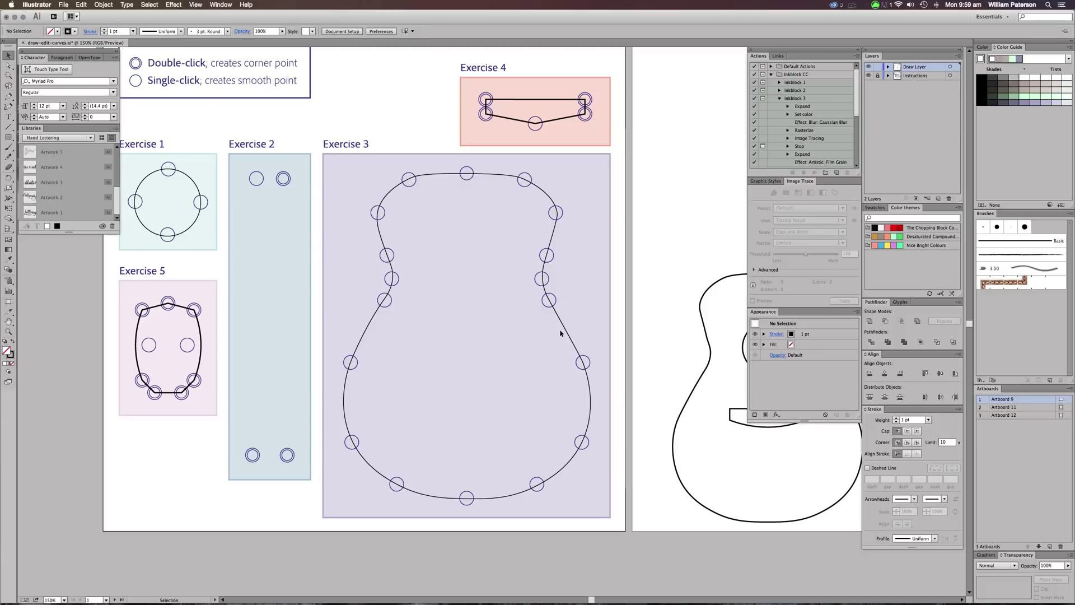
{"action": "scroll", "coordinate": [560, 326], "scroll_direction": "right", "scroll_amount": 5}
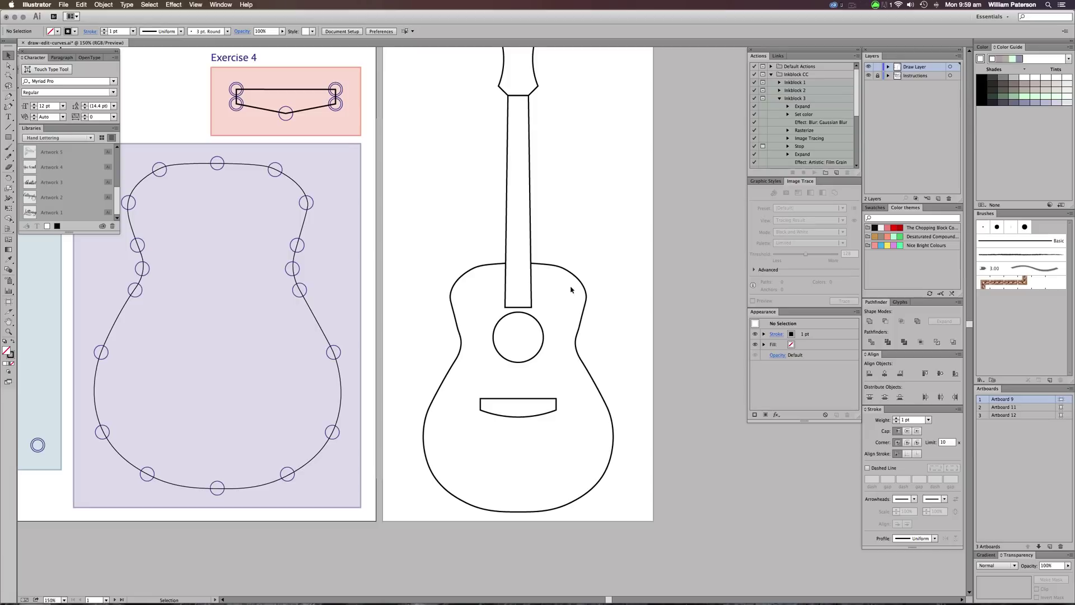
{"action": "scroll", "coordinate": [571, 290], "scroll_direction": "left", "scroll_amount": 5}
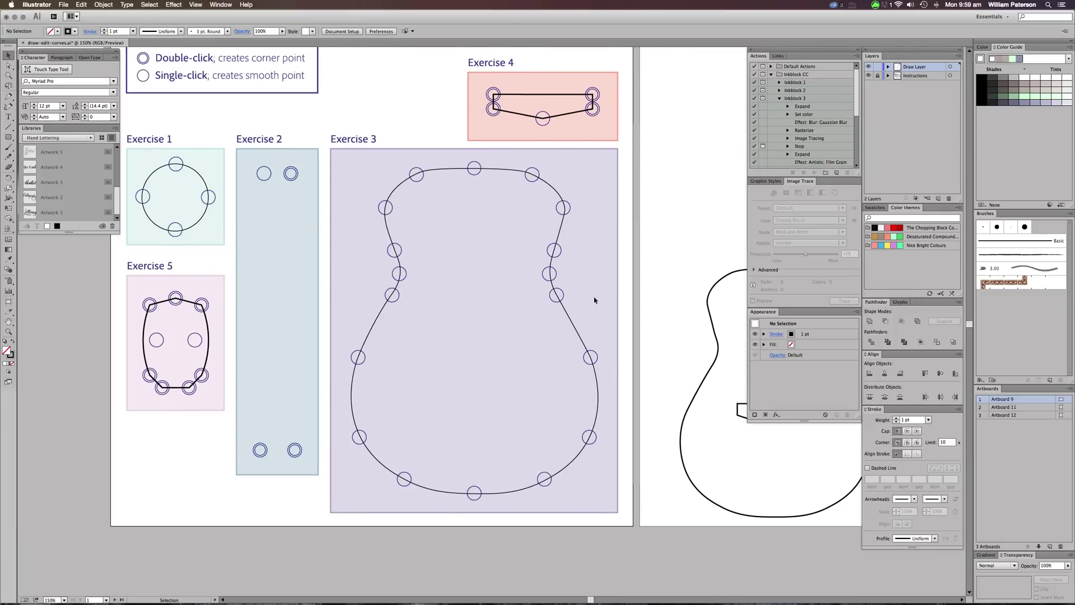
- Repaint the right edge of the Exercise 3 guitar outline with the Paintbrush to smooth it
{"action": "left_click", "coordinate": [563, 241]}
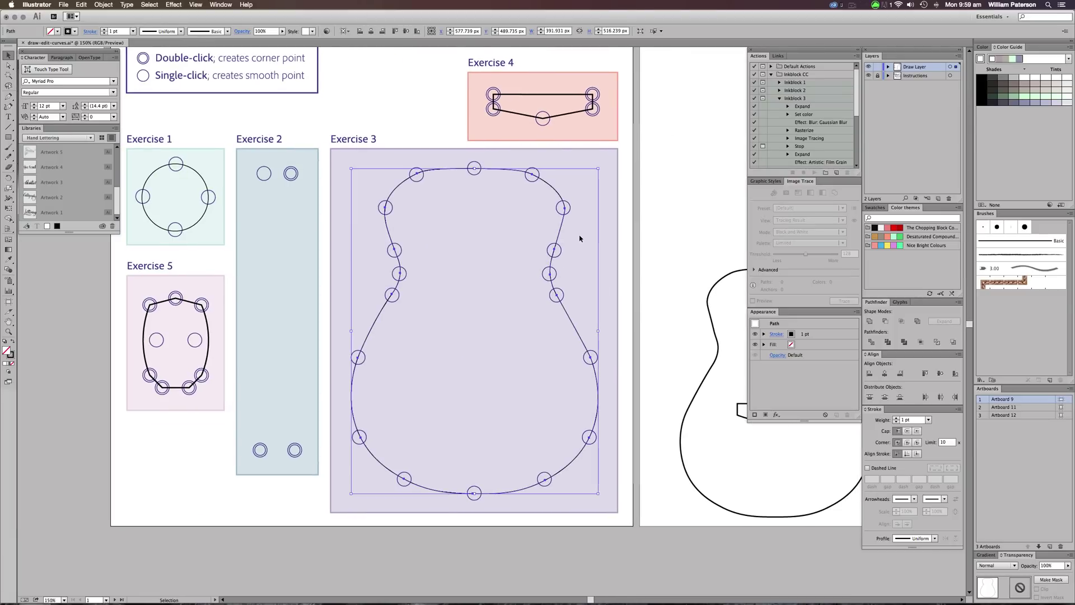
{"action": "key", "text": "b"}
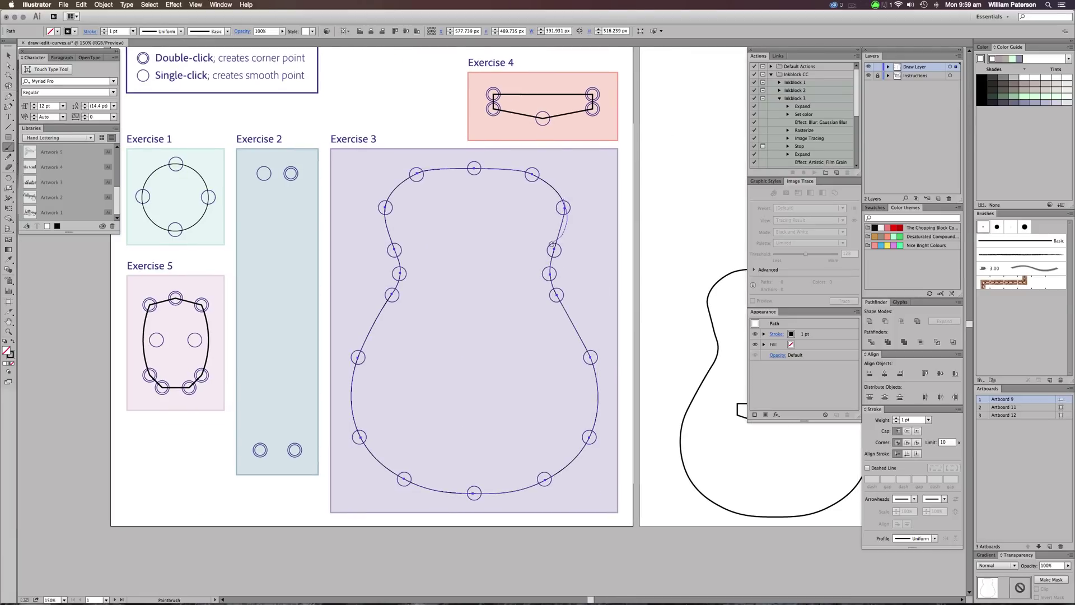
{"action": "left_click_drag", "start_coordinate": [551, 247], "coordinate": [558, 203]}
{"action": "left_click_drag", "start_coordinate": [549, 249], "coordinate": [551, 251]}
{"action": "key", "text": "super+shift+a"}
{"action": "key", "text": "v"}
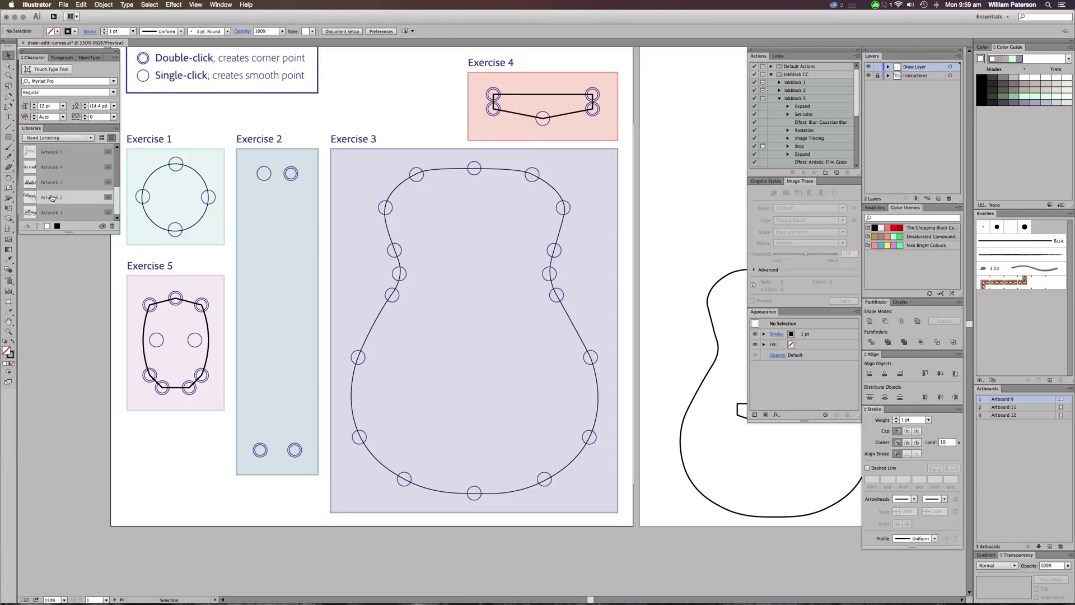
- Create a new 1000 × 1000 px document
{"action": "scroll", "coordinate": [54, 193], "scroll_direction": "up", "scroll_amount": 1}
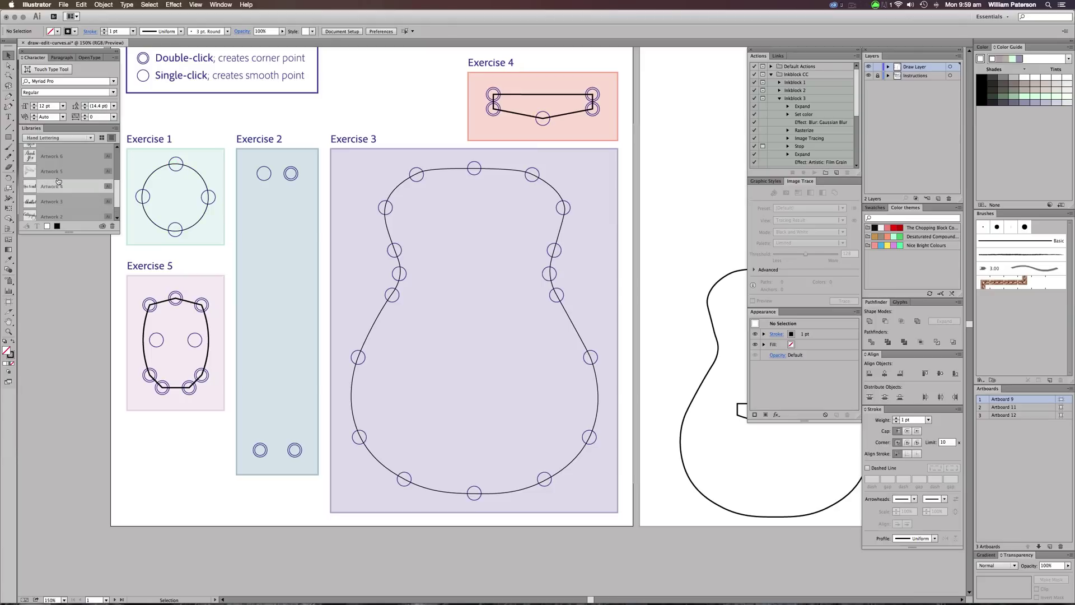
{"action": "left_click", "coordinate": [63, 4]}
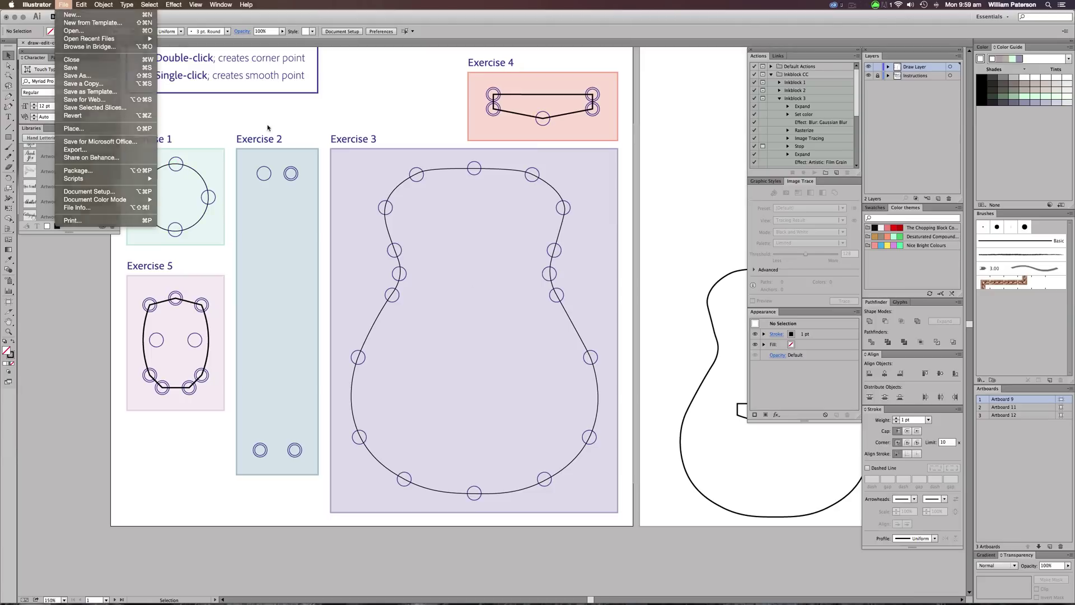
{"action": "key", "text": "super+n"}
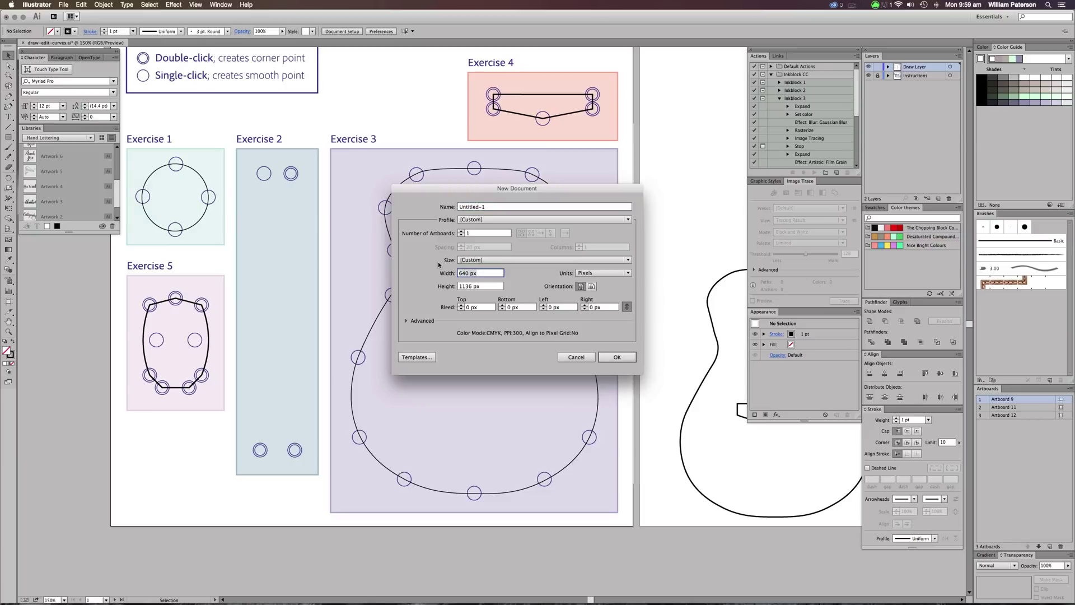
{"action": "type", "text": "100"}
{"action": "key", "text": "Tab"}
{"action": "type", "text": "100"}
{"action": "key", "text": "shift+Tab"}
{"action": "type", "text": "1000"}
{"action": "key", "text": "Tab"}
{"action": "type", "text": "1000"}
{"action": "key", "text": "Return"}
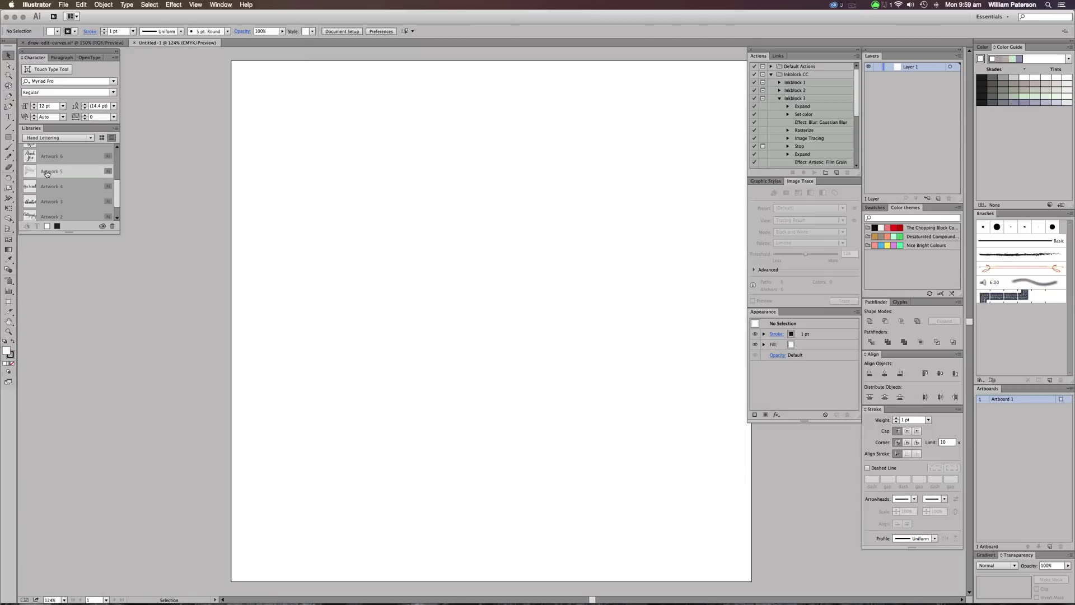
- Place the Abundance lettering, enlarge it across the artboard, and select the Curvature tool
{"action": "mouse_move", "coordinate": [47, 173]}
{"action": "left_mouse_down"}
{"action": "mouse_move", "coordinate": [430, 166]}
{"action": "mouse_move", "coordinate": [519, 254]}
{"action": "left_mouse_up"}
{"action": "left_click_drag", "start_coordinate": [491, 164], "coordinate": [530, 292]}
{"action": "left_click_drag", "start_coordinate": [575, 207], "coordinate": [696, 122]}
{"action": "left_click", "coordinate": [707, 197]}
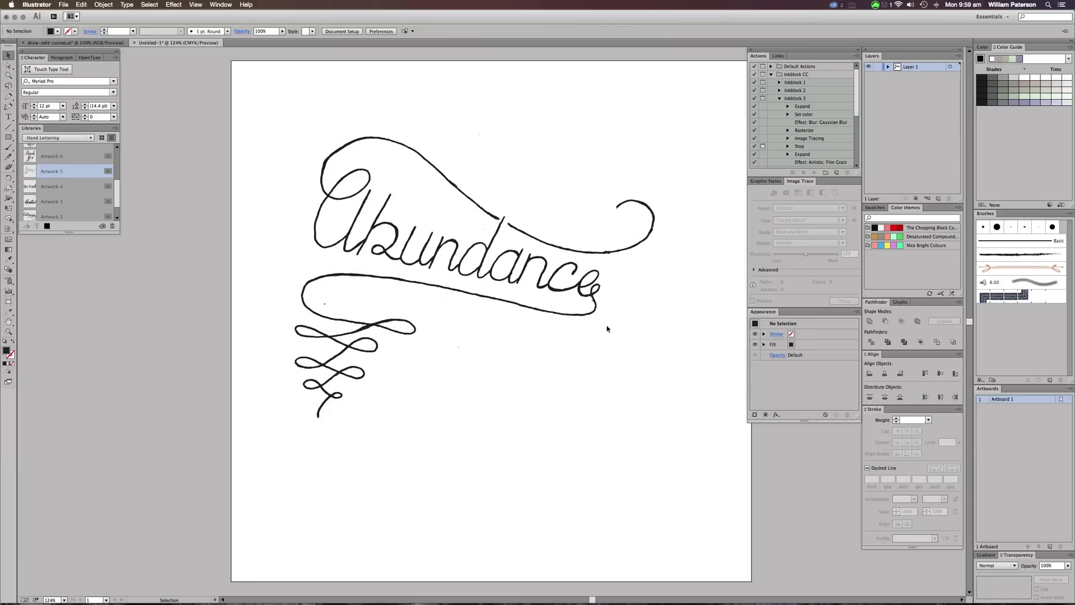
{"action": "left_click_drag", "start_coordinate": [588, 293], "coordinate": [620, 300]}
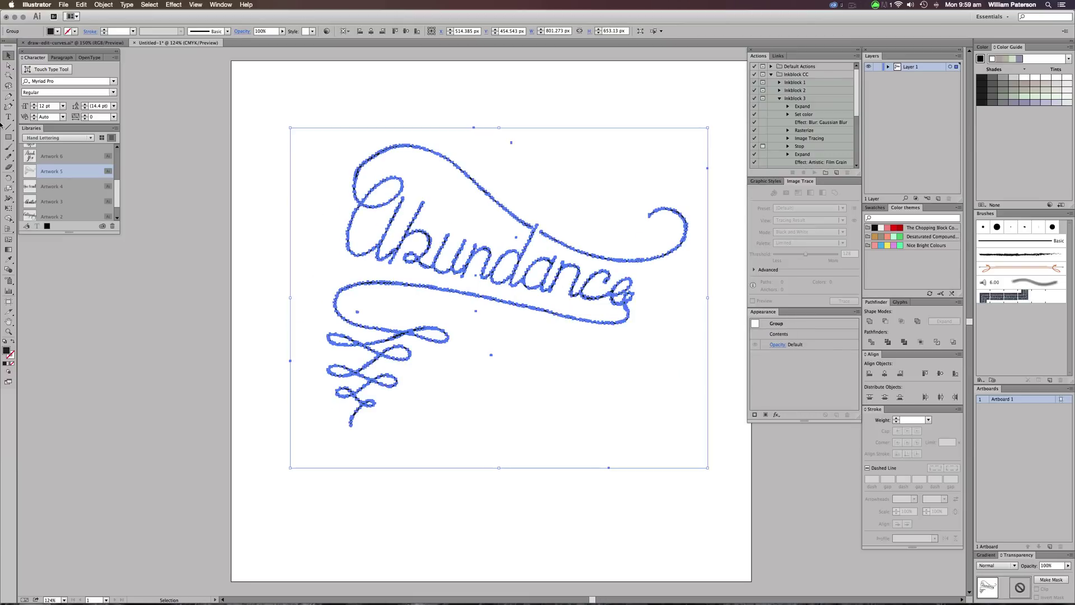
{"action": "left_click", "coordinate": [8, 106]}
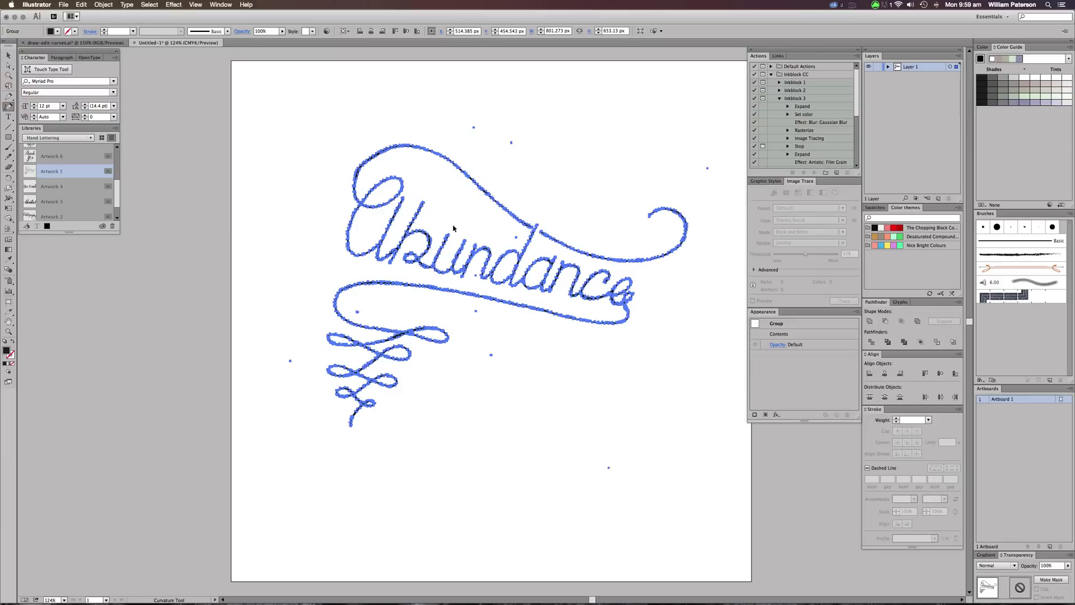
- Begin tracing the top swoosh with curve points around the A's loop
{"action": "key", "text": "super+shift+a"}
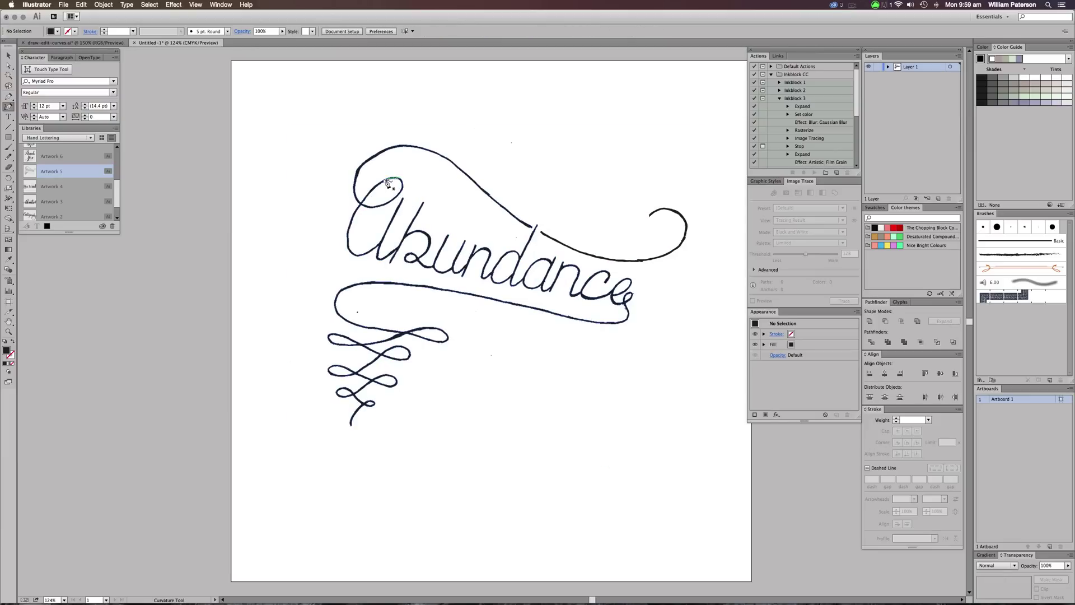
{"action": "left_click", "coordinate": [401, 193]}
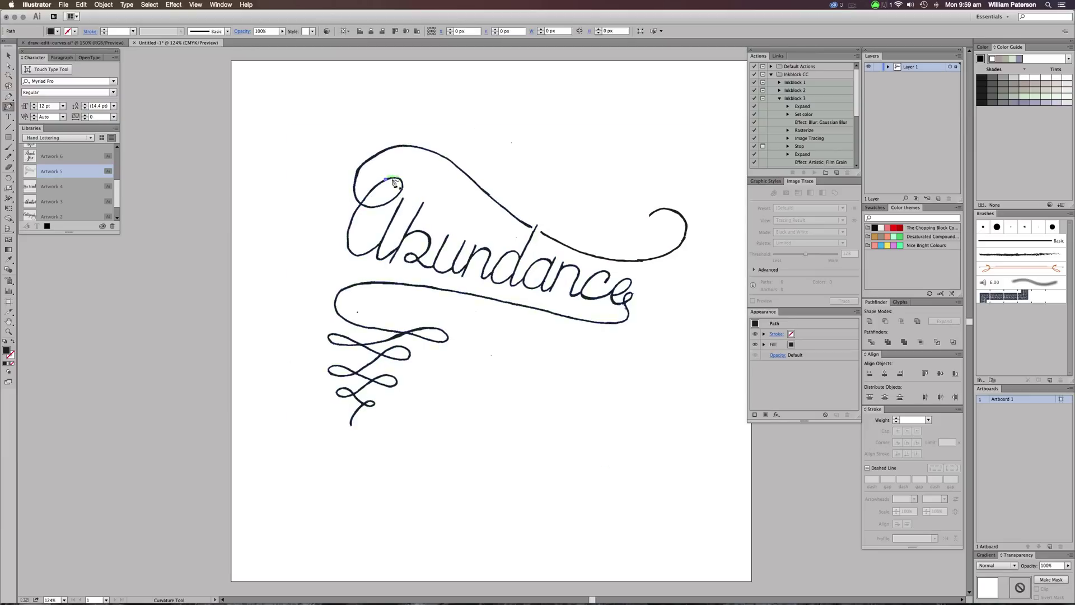
{"action": "left_click", "coordinate": [374, 208]}
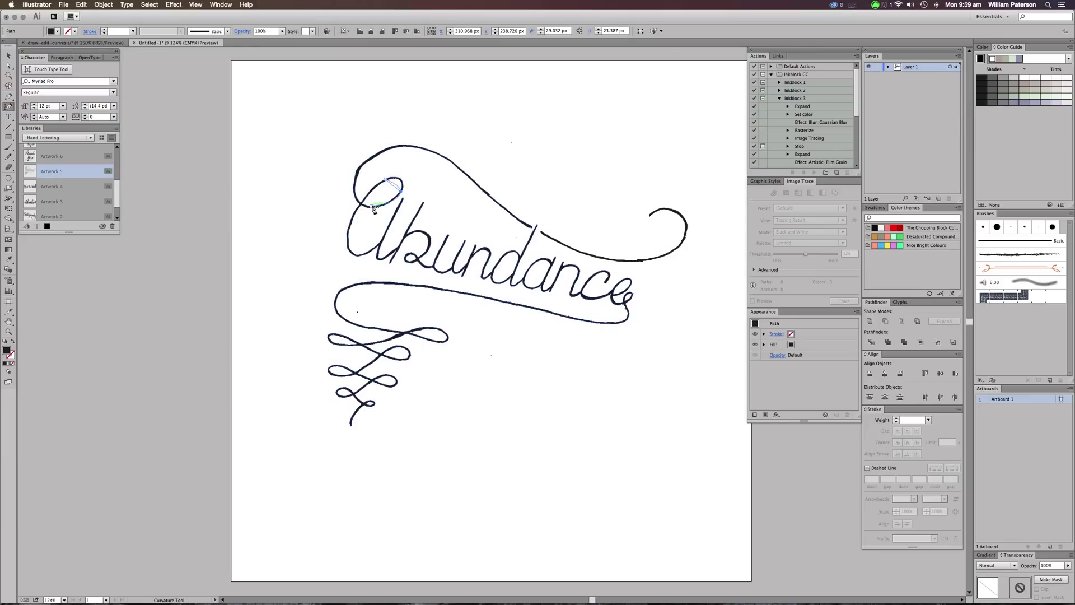
{"action": "left_click", "coordinate": [395, 183]}
{"action": "left_click", "coordinate": [400, 179]}
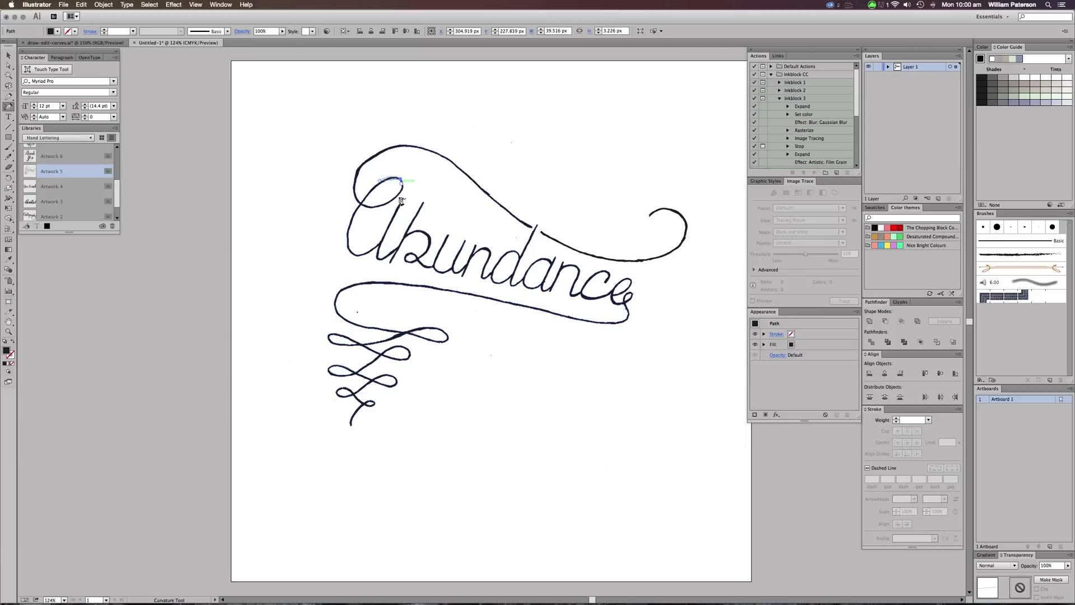
{"action": "left_click", "coordinate": [395, 196]}
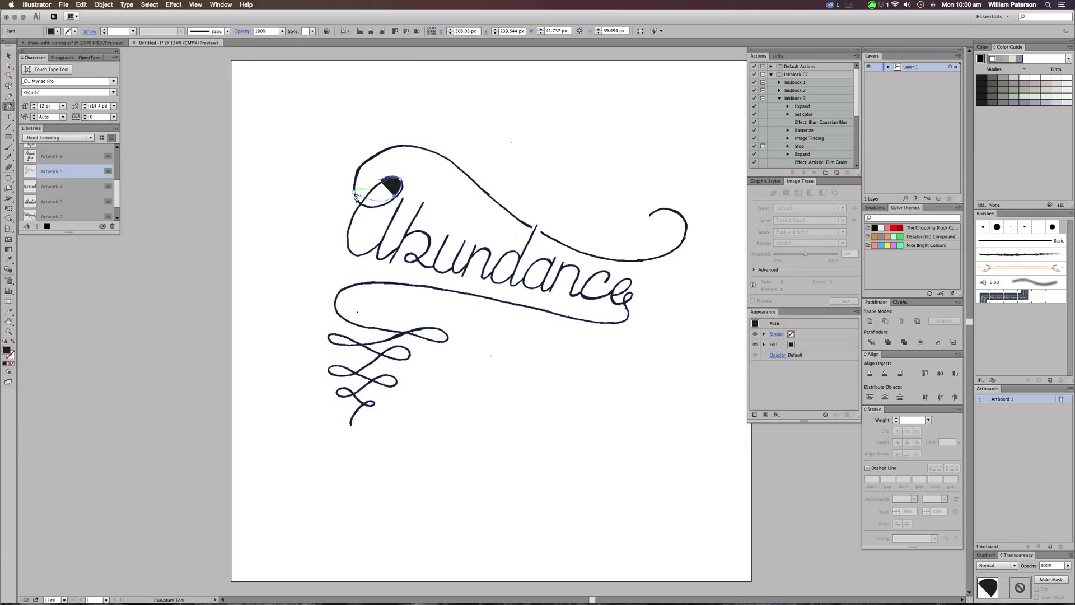
{"action": "left_click", "coordinate": [362, 203]}
{"action": "left_click", "coordinate": [363, 206]}
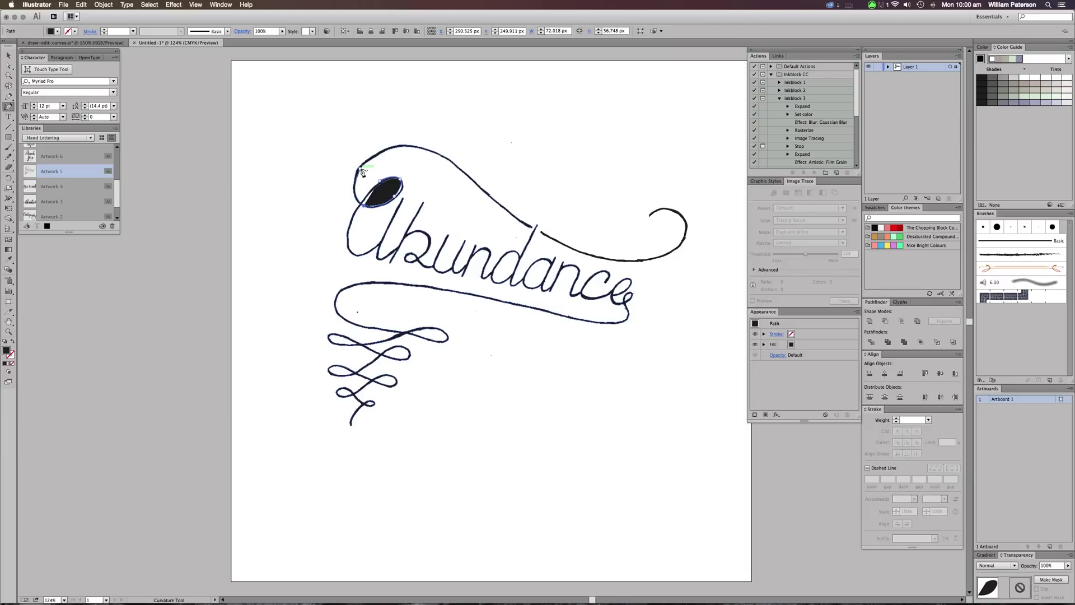
{"action": "left_click", "coordinate": [360, 170]}
- Extend the trace along the swoosh to the right-hand curl, then swap fill to stroke
{"action": "left_click", "coordinate": [413, 147]}
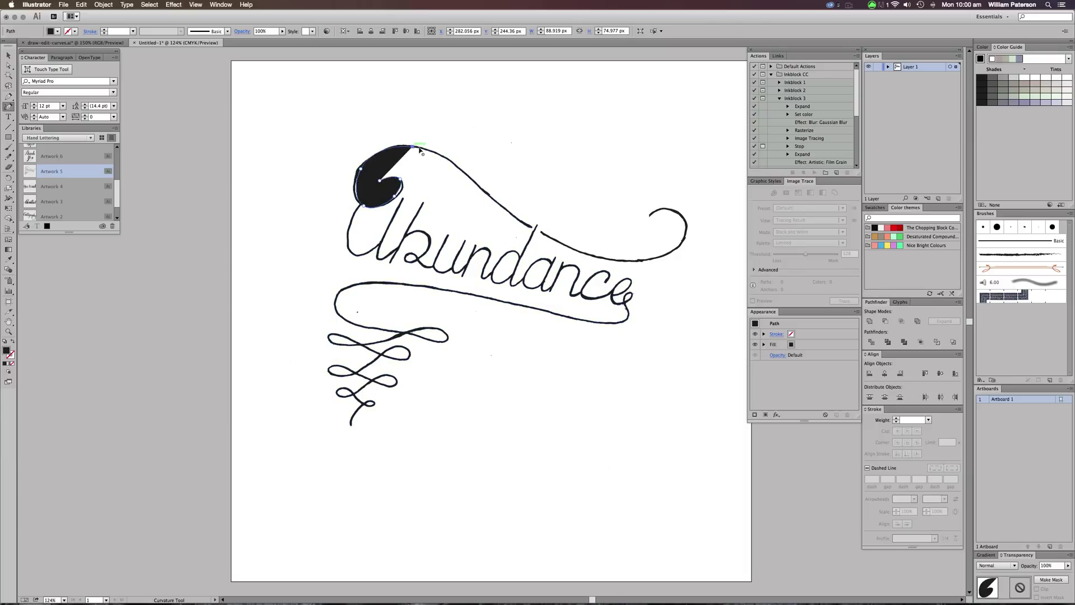
{"action": "left_click", "coordinate": [469, 178]}
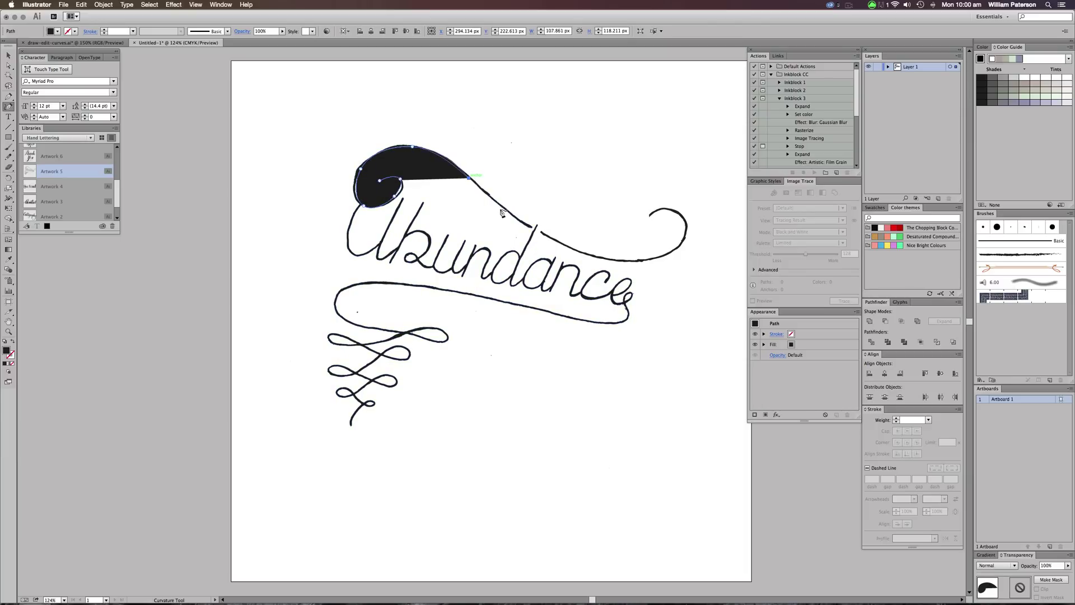
{"action": "left_click", "coordinate": [533, 228]}
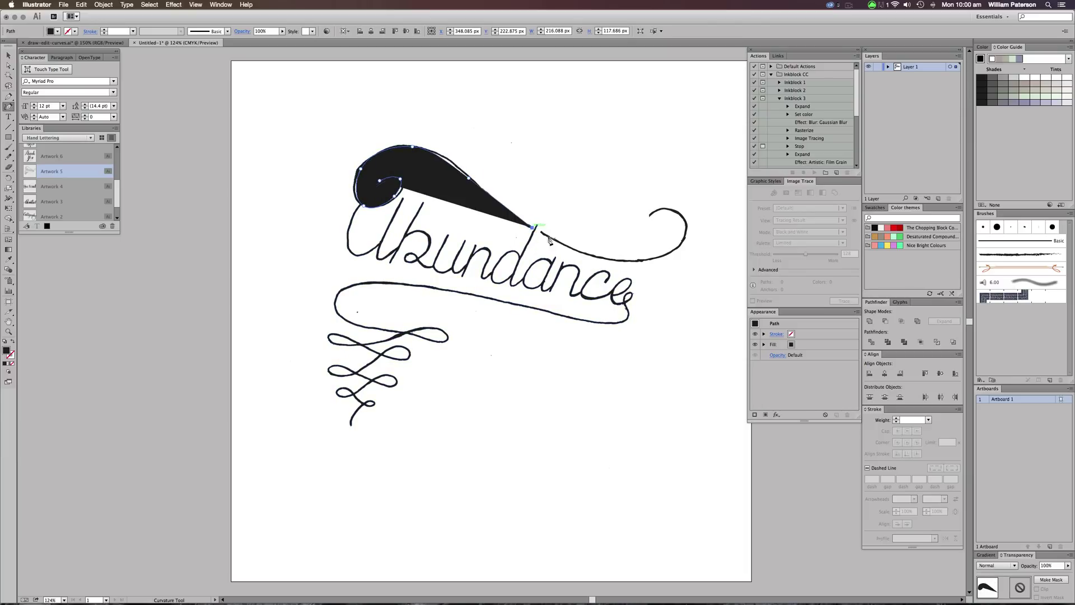
{"action": "left_click", "coordinate": [619, 261]}
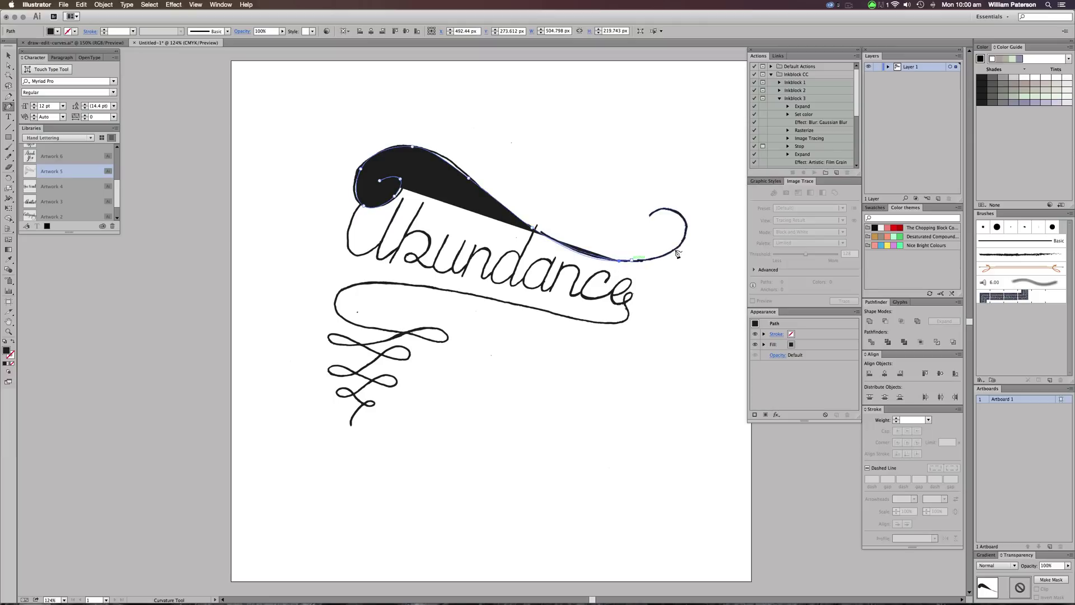
{"action": "left_click", "coordinate": [678, 250]}
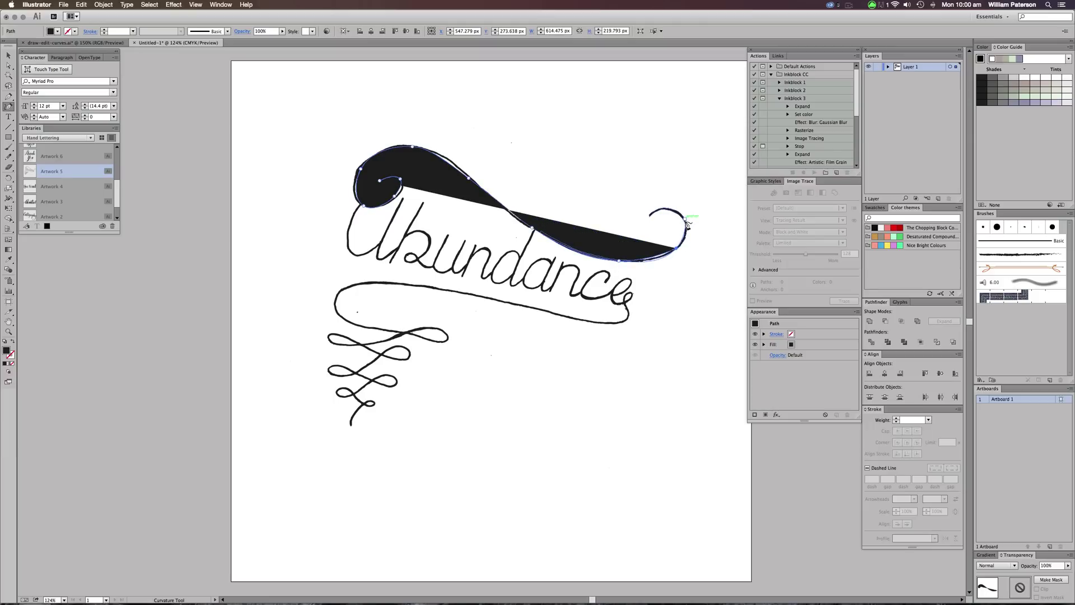
{"action": "left_click", "coordinate": [685, 221]}
{"action": "left_click", "coordinate": [654, 212]}
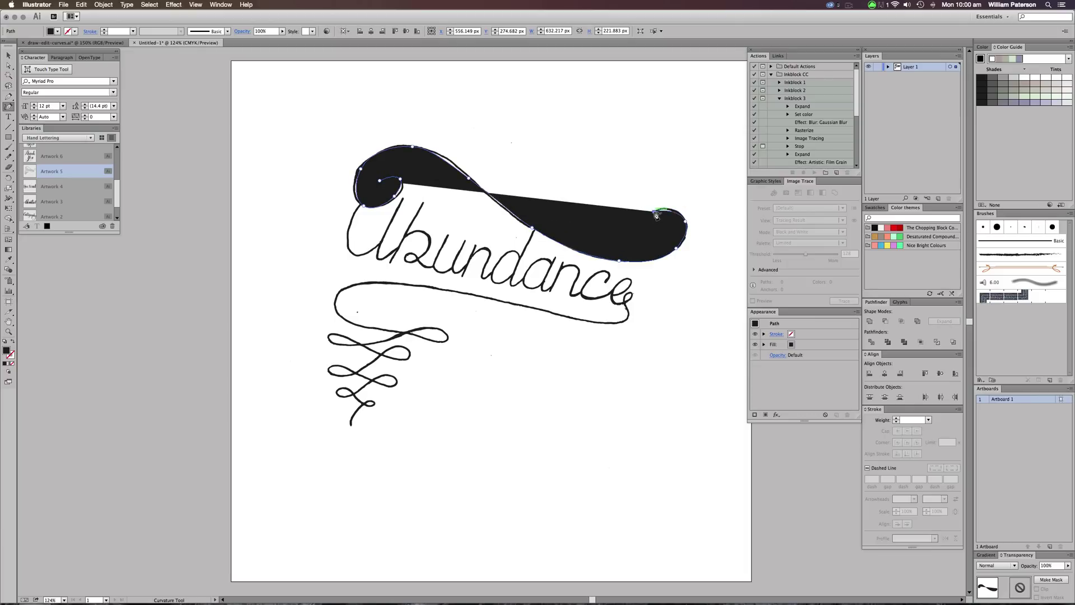
{"action": "key", "text": "shift+x"}
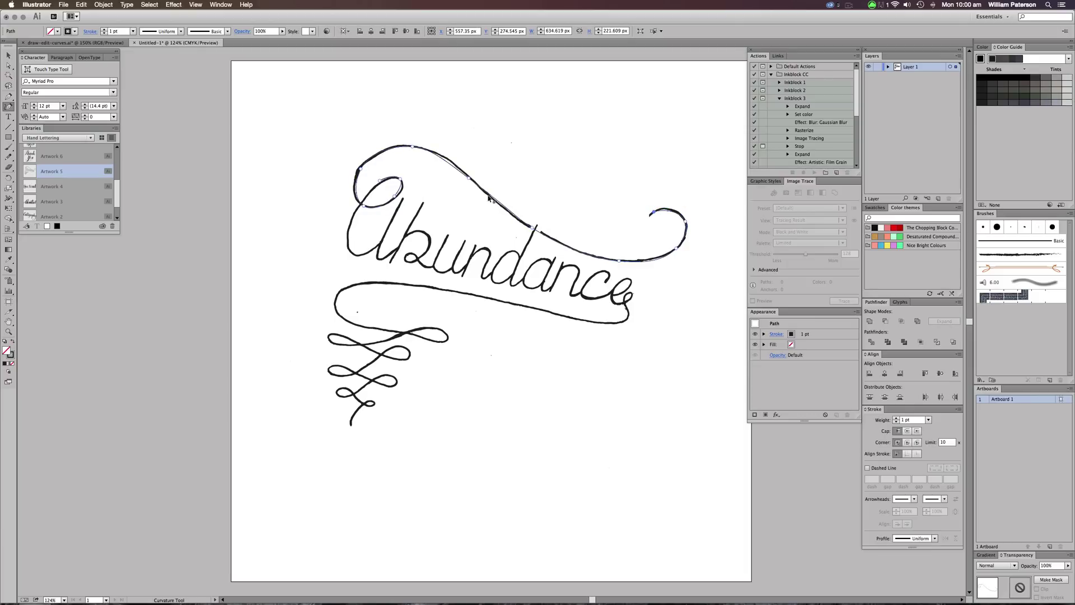
- Move the lettering off the traced swoosh to check it, then realign it
{"action": "key", "text": "v"}
{"action": "left_click_drag", "start_coordinate": [481, 192], "coordinate": [511, 122]}
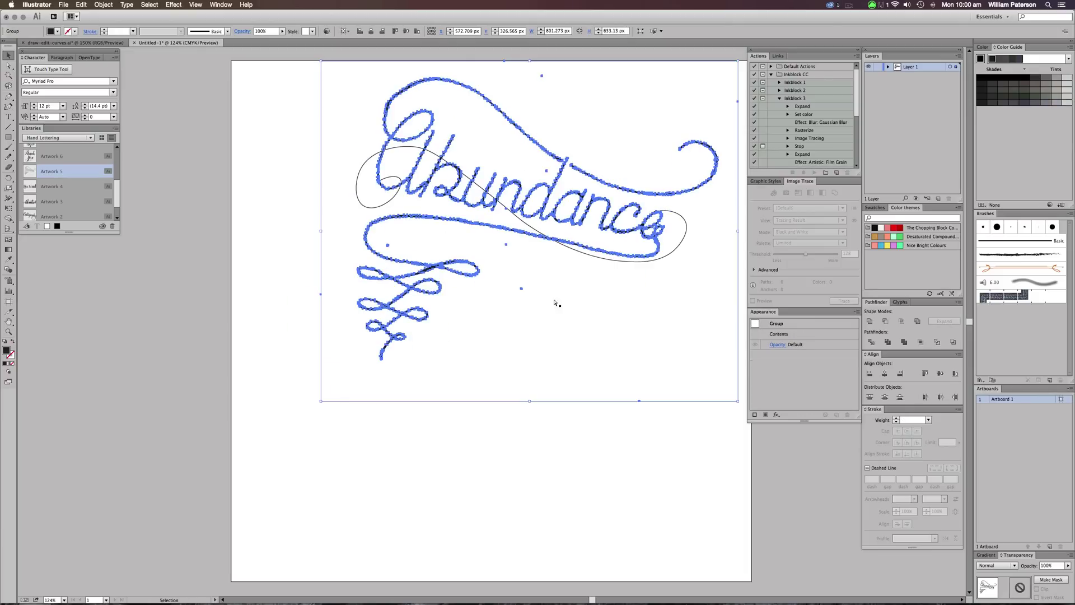
{"action": "left_click", "coordinate": [548, 360]}
{"action": "left_click_drag", "start_coordinate": [393, 218], "coordinate": [362, 286]}
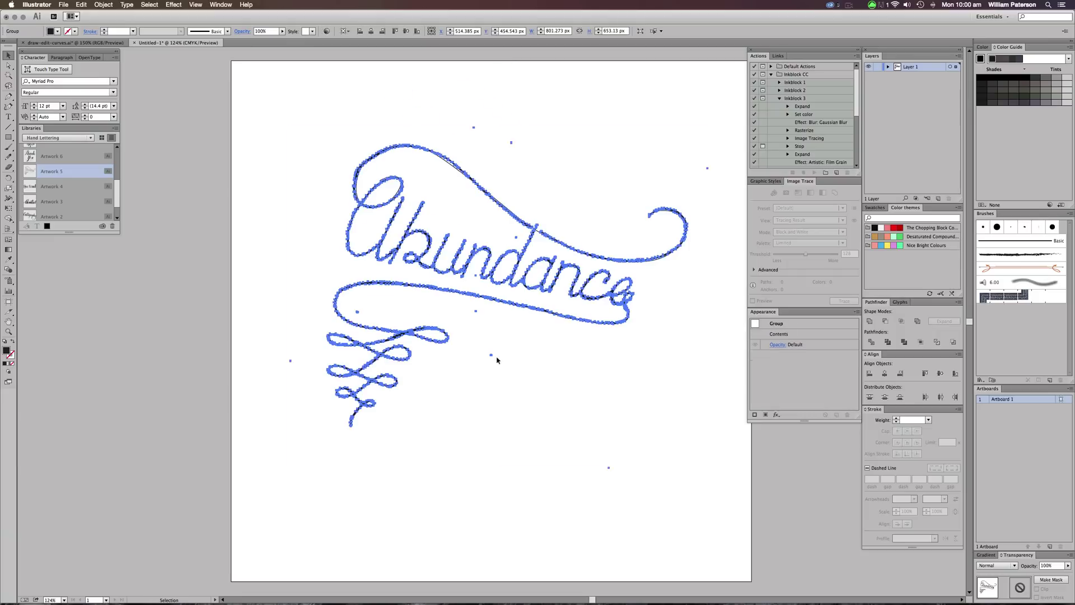
{"action": "left_click_drag", "start_coordinate": [606, 218], "coordinate": [483, 308]}
{"action": "left_click", "coordinate": [520, 365]}
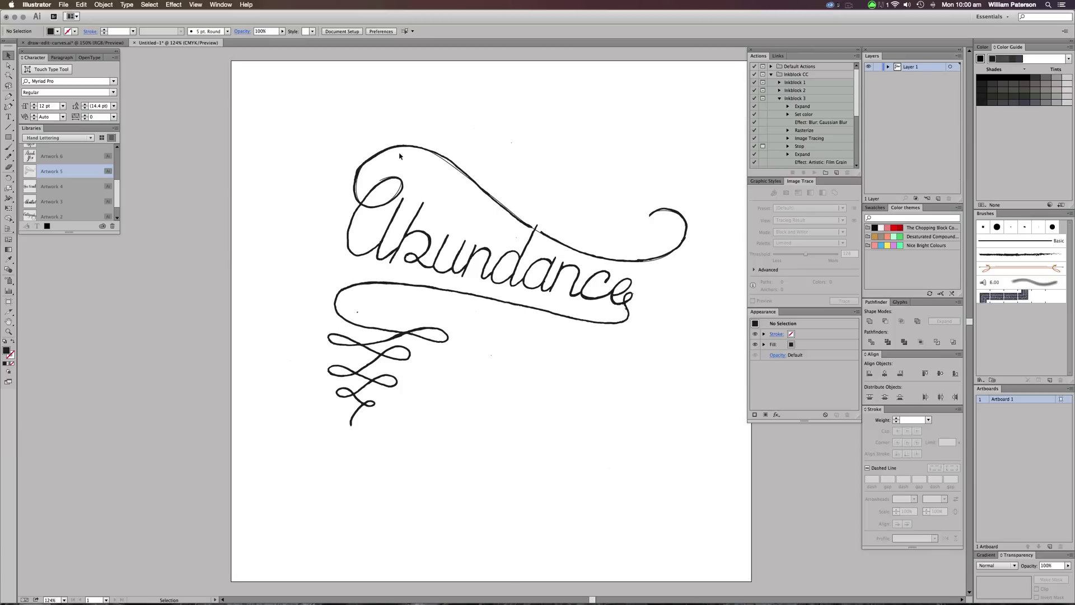
- Delete the traced swoosh path, leaving the lettering
{"action": "key", "text": "ctrl+a"}
{"action": "key", "text": "Delete"}
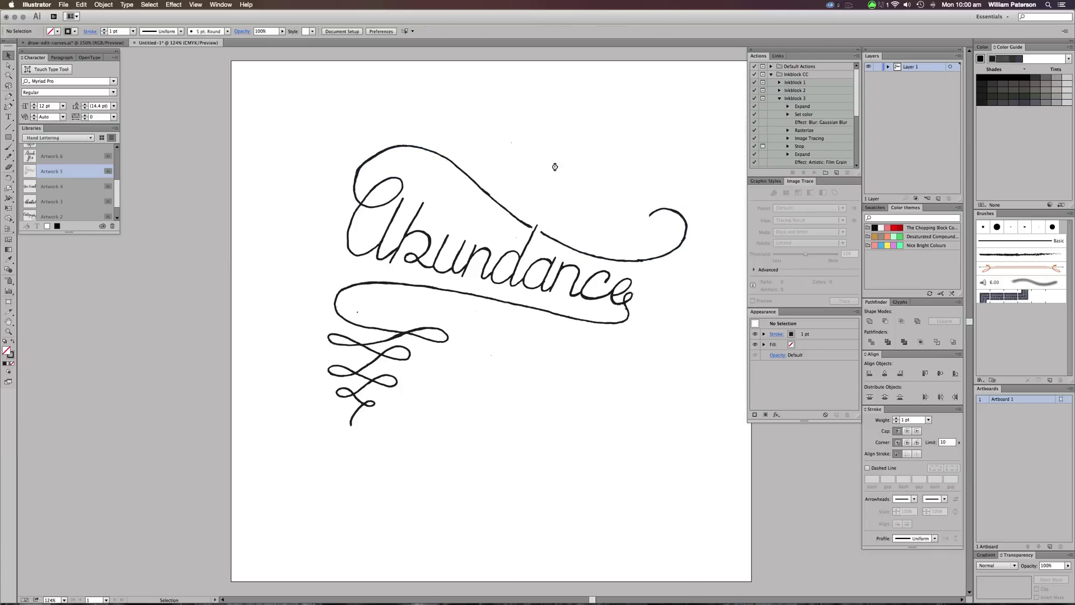
{"action": "left_click_drag", "start_coordinate": [545, 166], "coordinate": [420, 259]}
{"action": "left_click", "coordinate": [590, 355]}
- Draw a four-point practice blob below the lettering with the Curvature tool, then delete it
{"action": "left_click", "coordinate": [9, 107]}
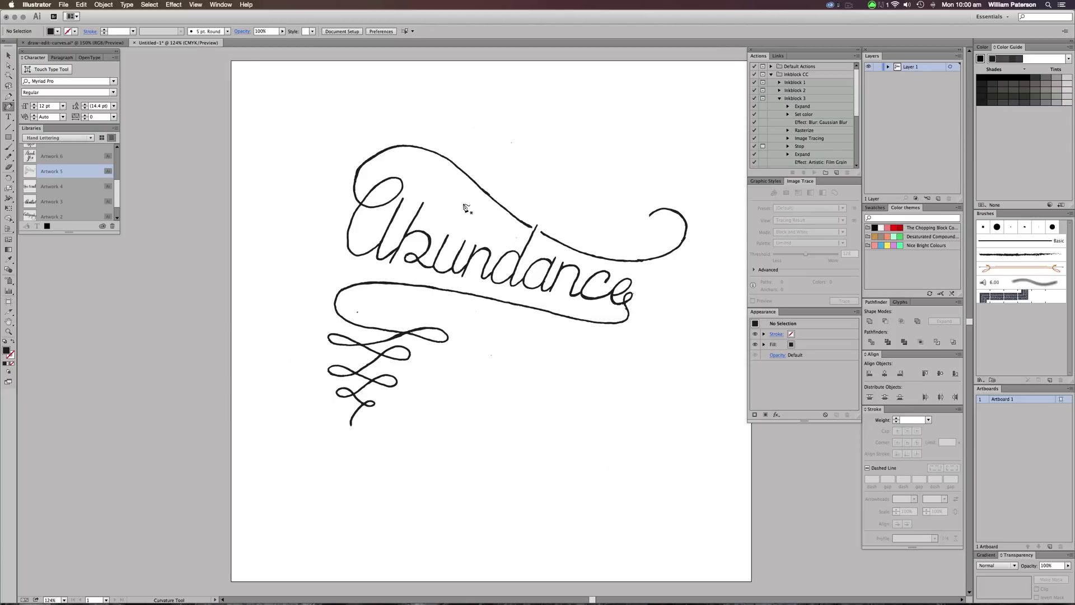
{"action": "left_click", "coordinate": [491, 343]}
{"action": "left_click", "coordinate": [552, 341]}
{"action": "left_click", "coordinate": [552, 444]}
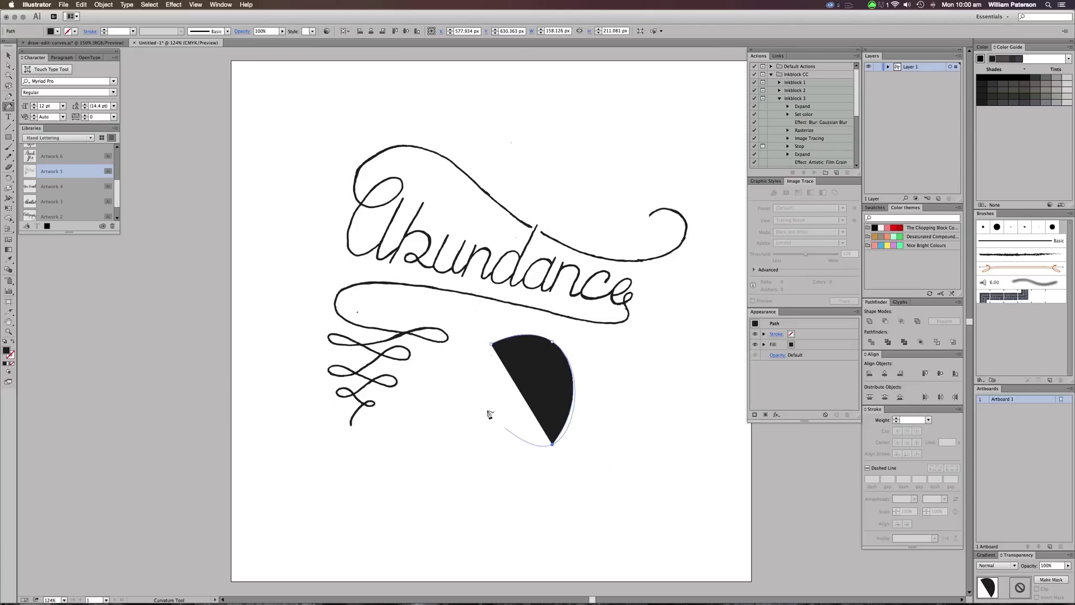
{"action": "left_click", "coordinate": [488, 410]}
{"action": "left_click", "coordinate": [491, 343]}
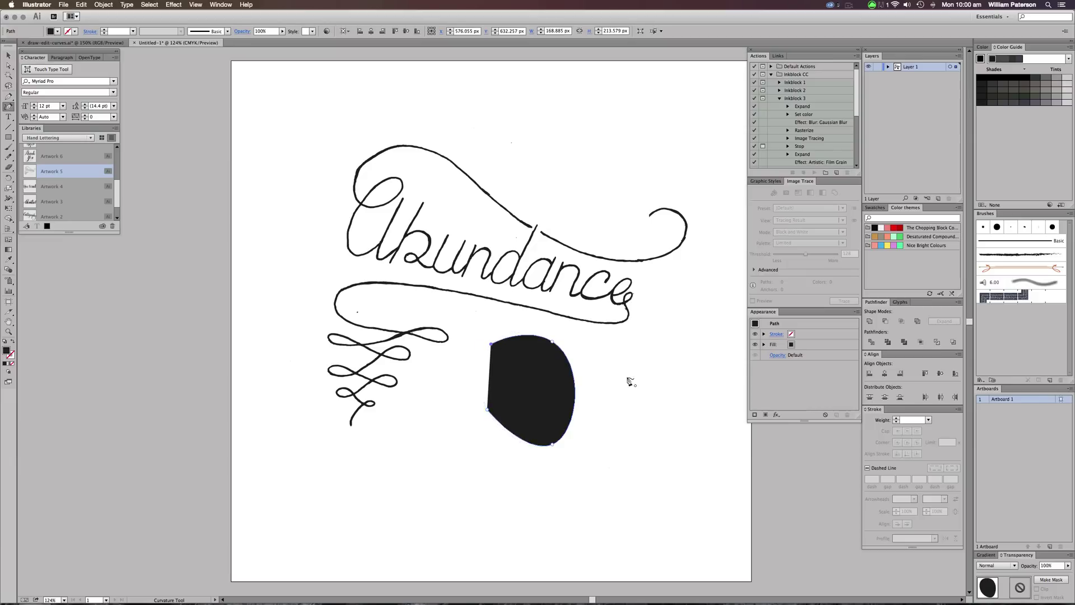
{"action": "key", "text": "v"}
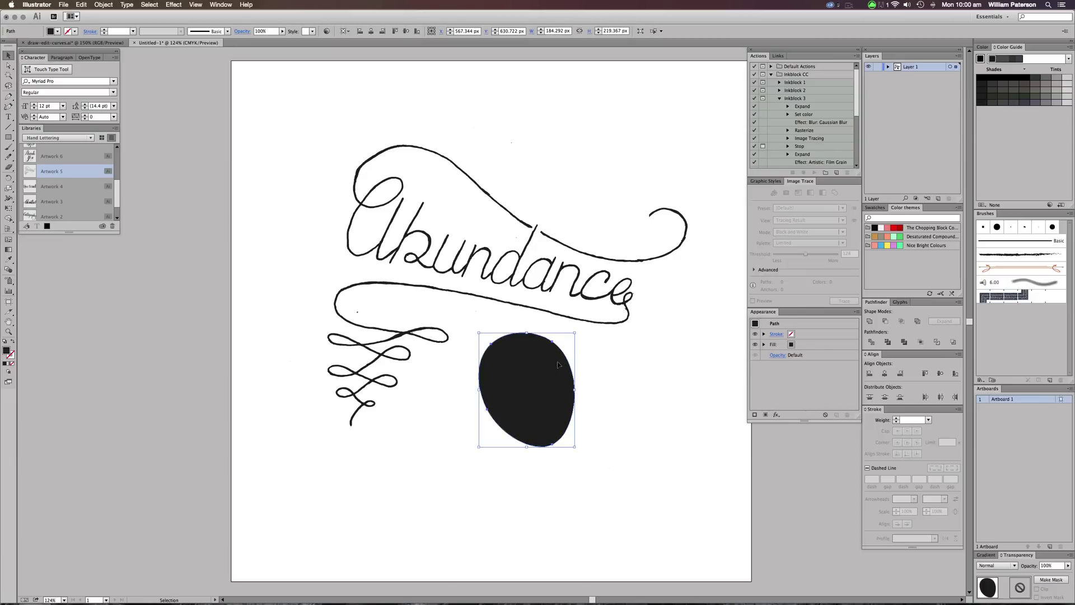
{"action": "key", "text": "Delete"}
{"action": "left_click", "coordinate": [9, 106]}
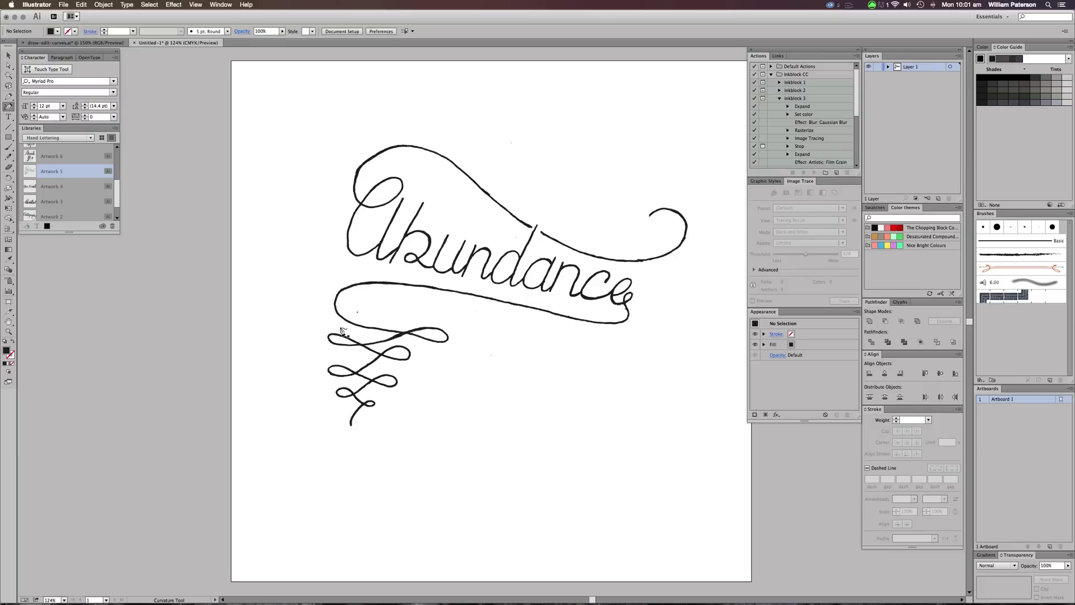
{"action": "scroll", "coordinate": [98, 193], "scroll_direction": "up", "scroll_amount": 4}
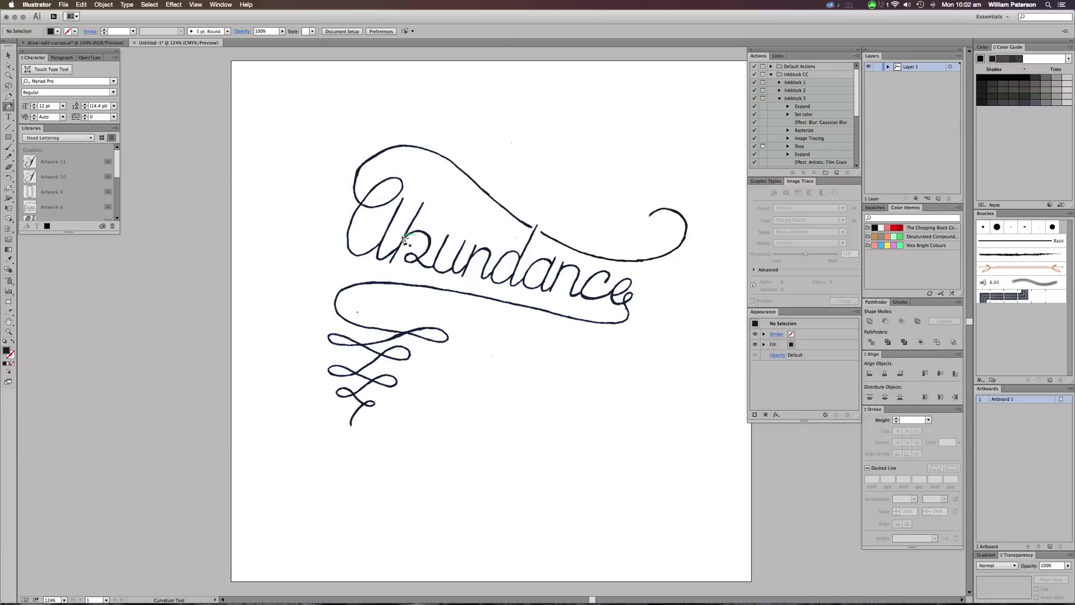
{"action": "key", "text": "v"}
{"action": "left_click_drag", "start_coordinate": [582, 188], "coordinate": [521, 252]}
{"action": "left_click", "coordinate": [468, 364]}
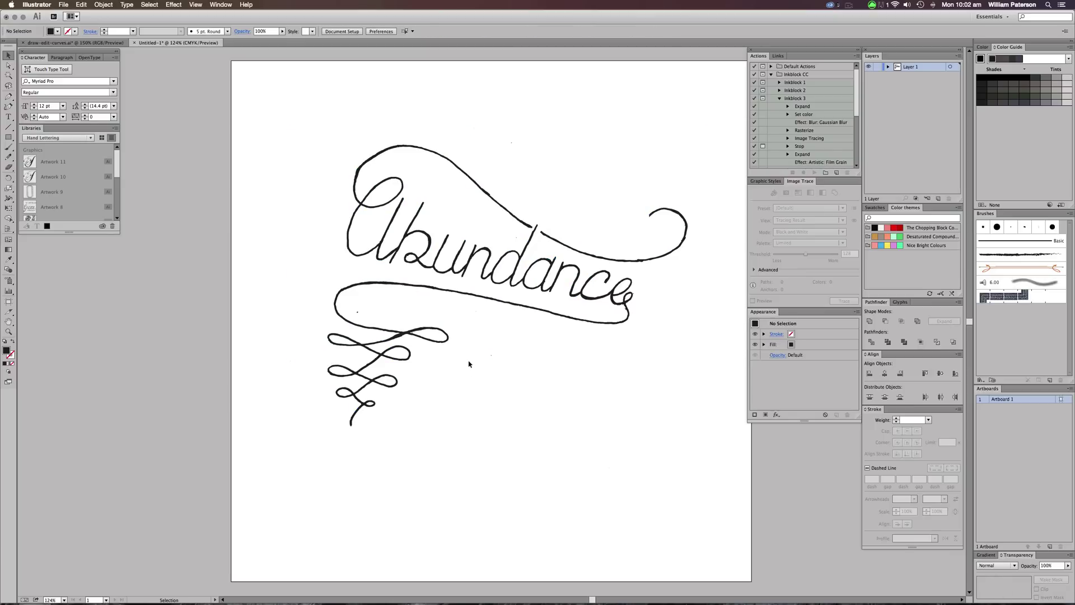